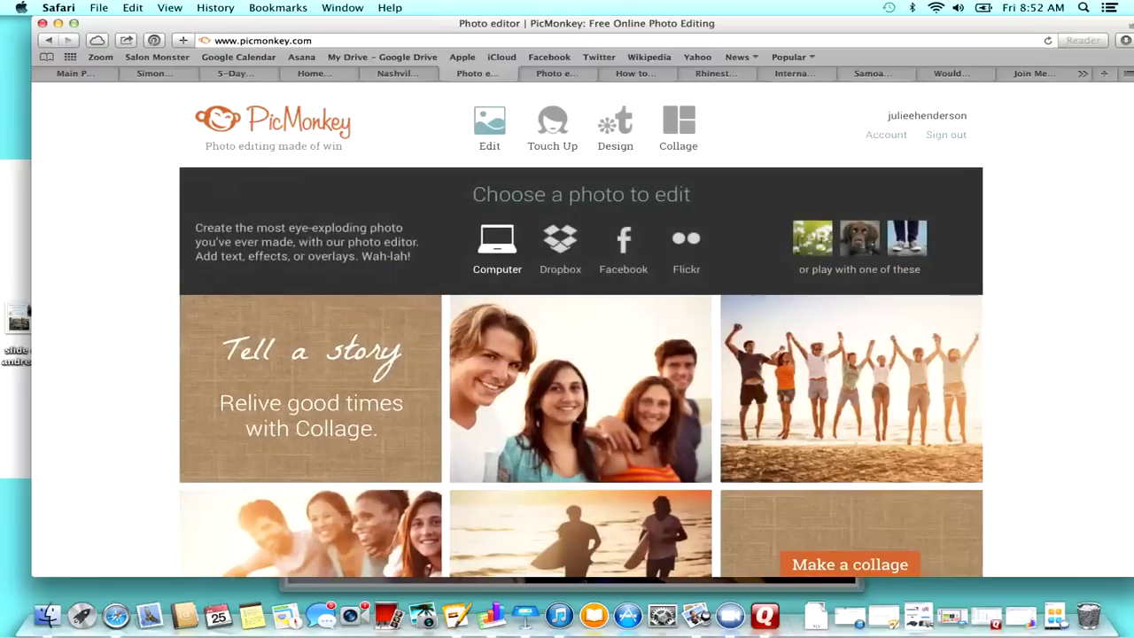
Start a new square design canvas and make its background transparent.
{"action": "left_click", "coordinate": [497, 243]}
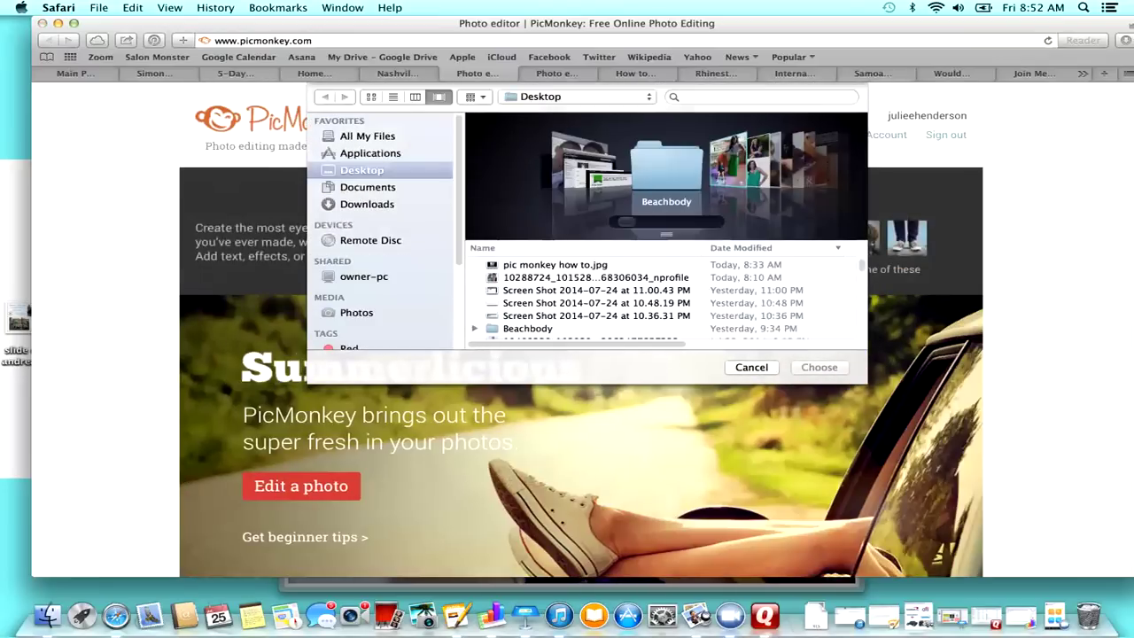
{"action": "left_click", "coordinate": [752, 367]}
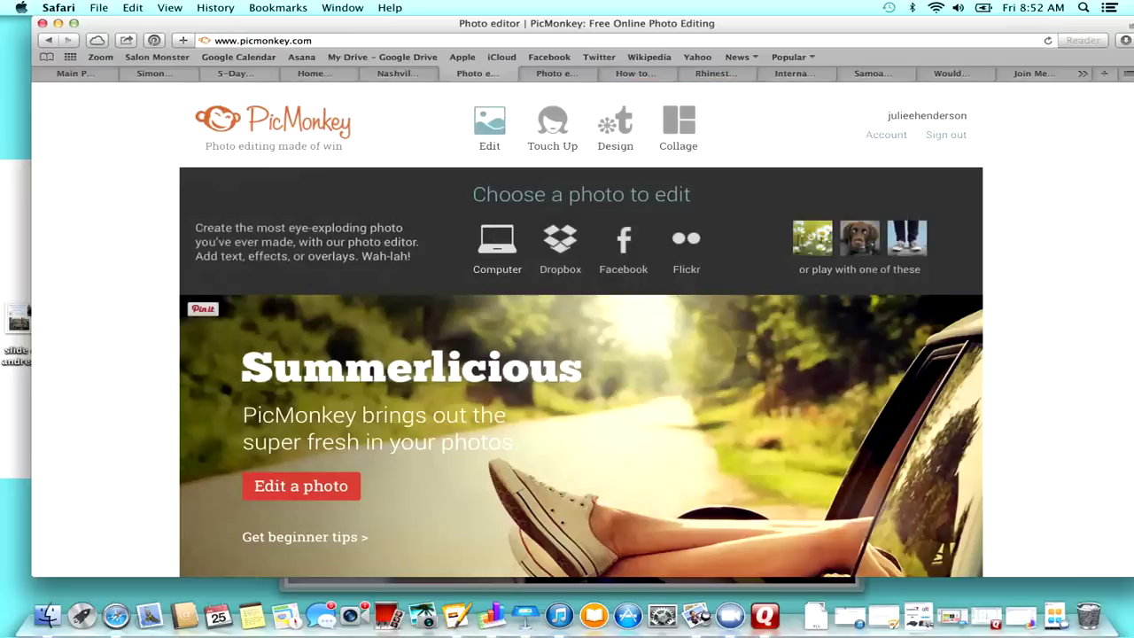
{"action": "mouse_move", "coordinate": [614, 124]}
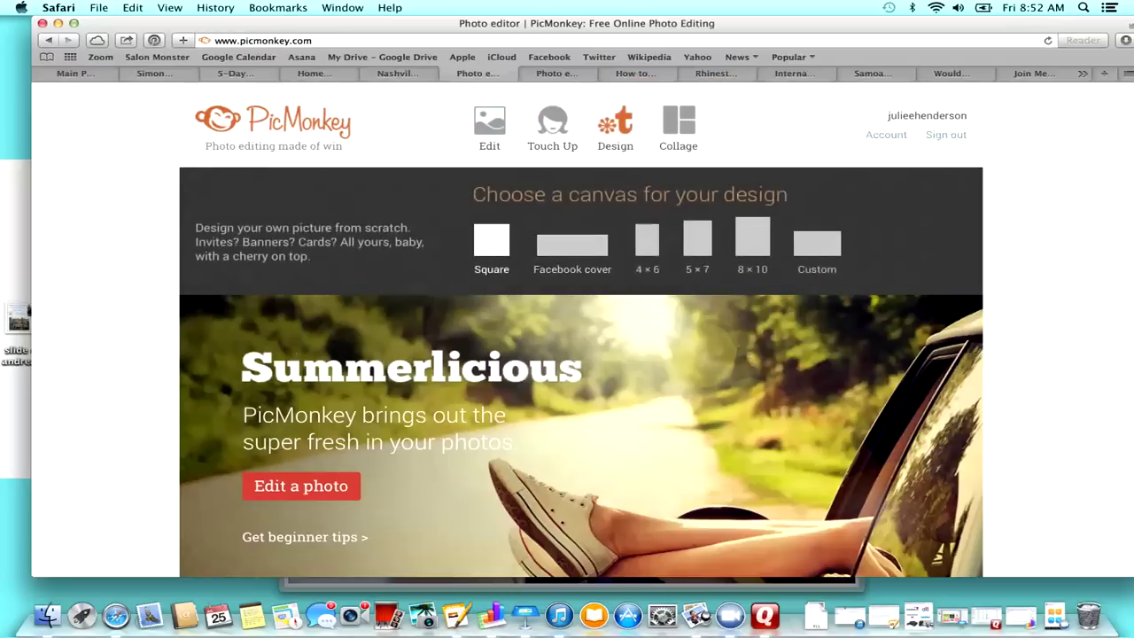
{"action": "left_click", "coordinate": [492, 239]}
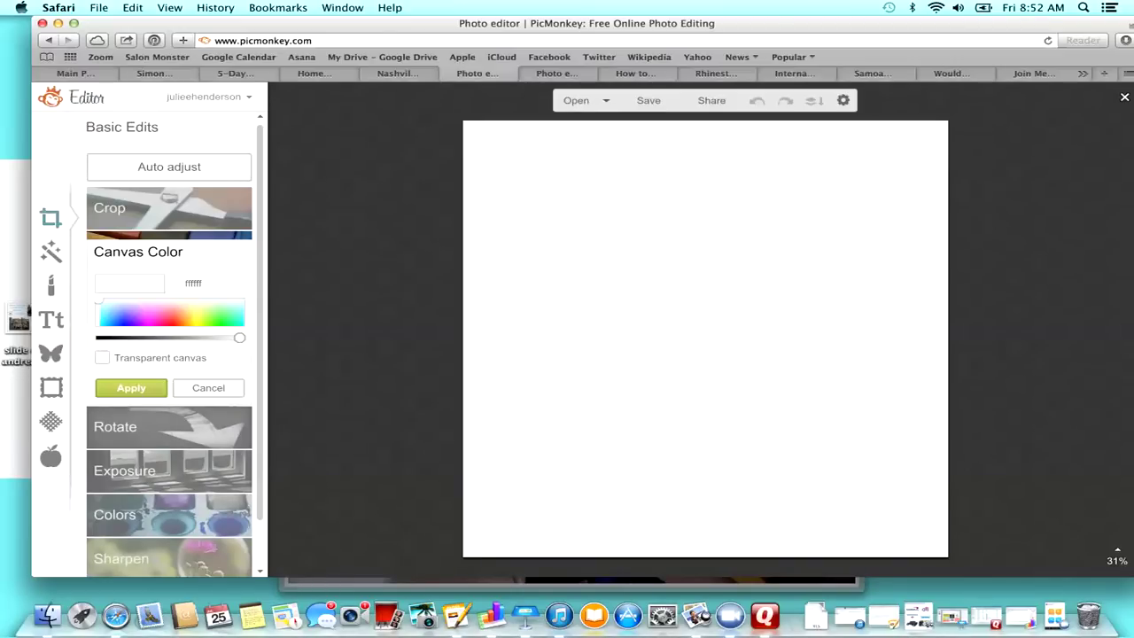
{"action": "left_click", "coordinate": [102, 357]}
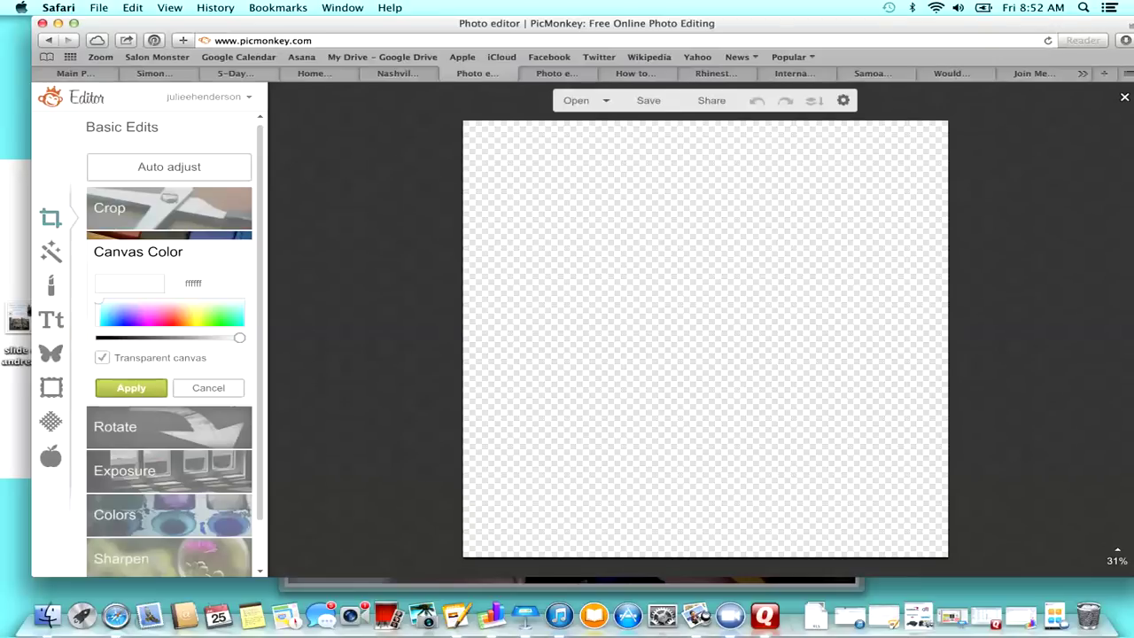
{"action": "left_click", "coordinate": [131, 388]}
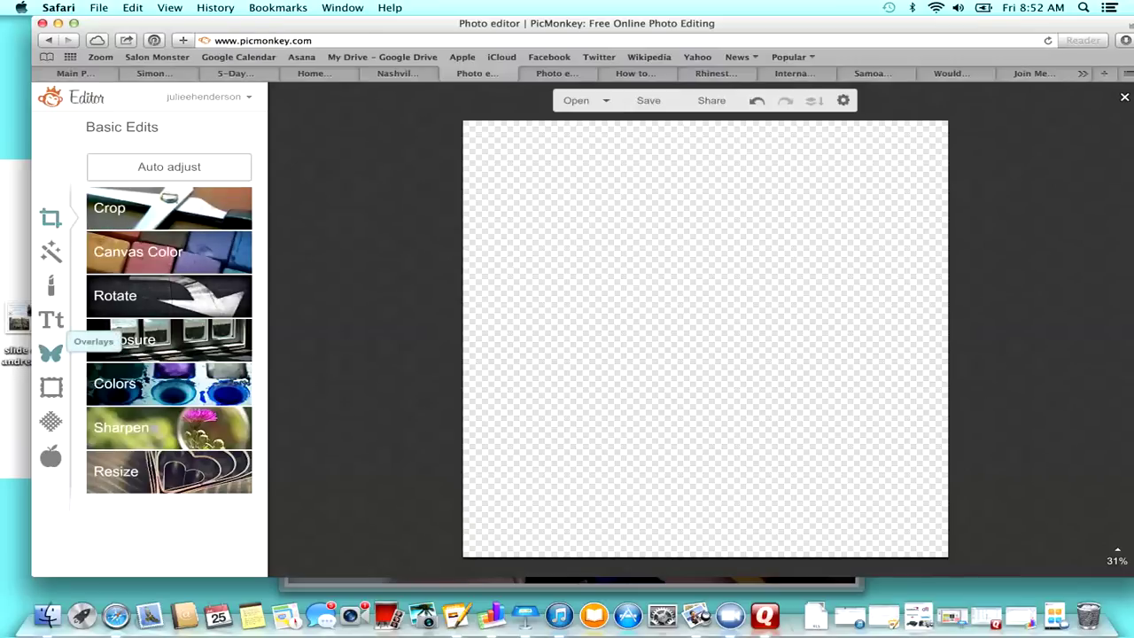
Search the computer for "emerald" and add the image emerald-image-1 as a custom overlay.
{"action": "left_click", "coordinate": [50, 351]}
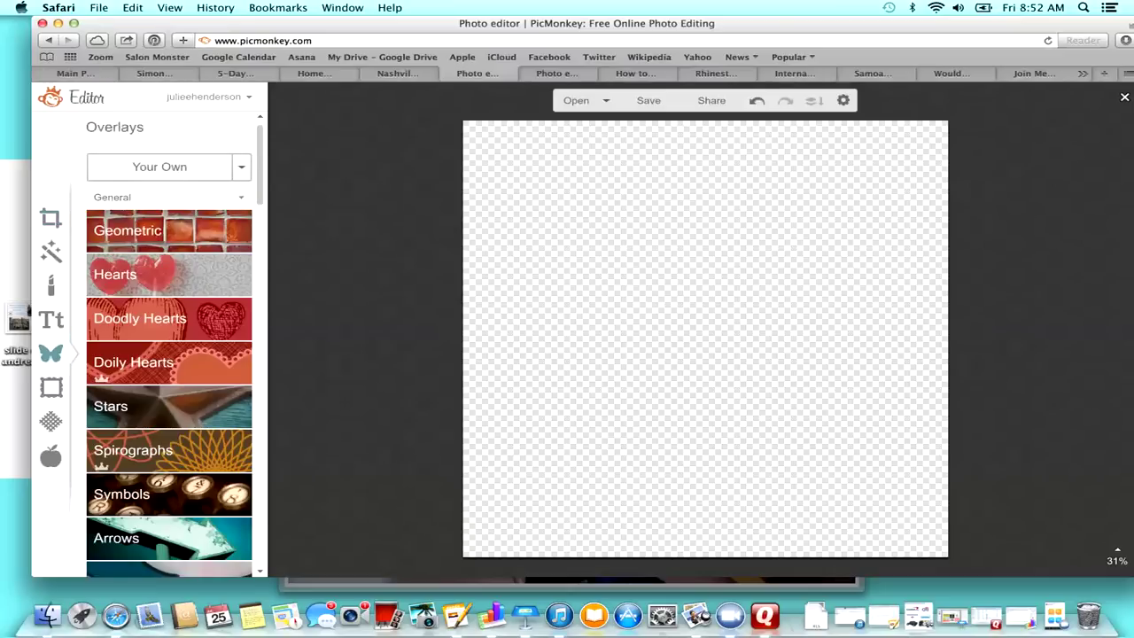
{"action": "left_click", "coordinate": [159, 166]}
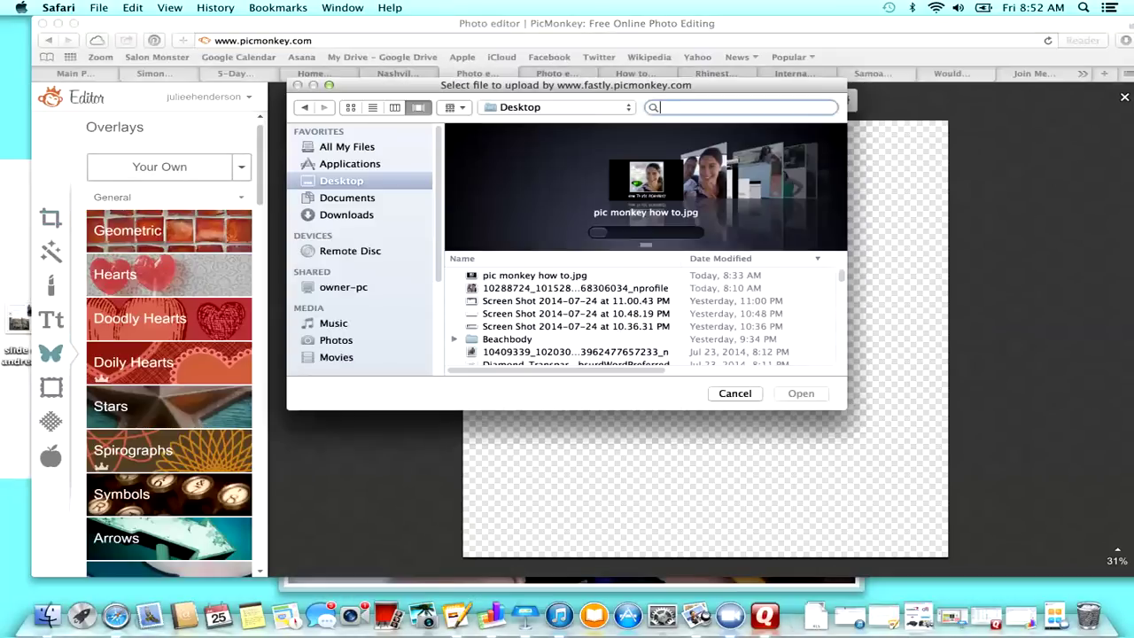
{"action": "type", "text": "emerald"}
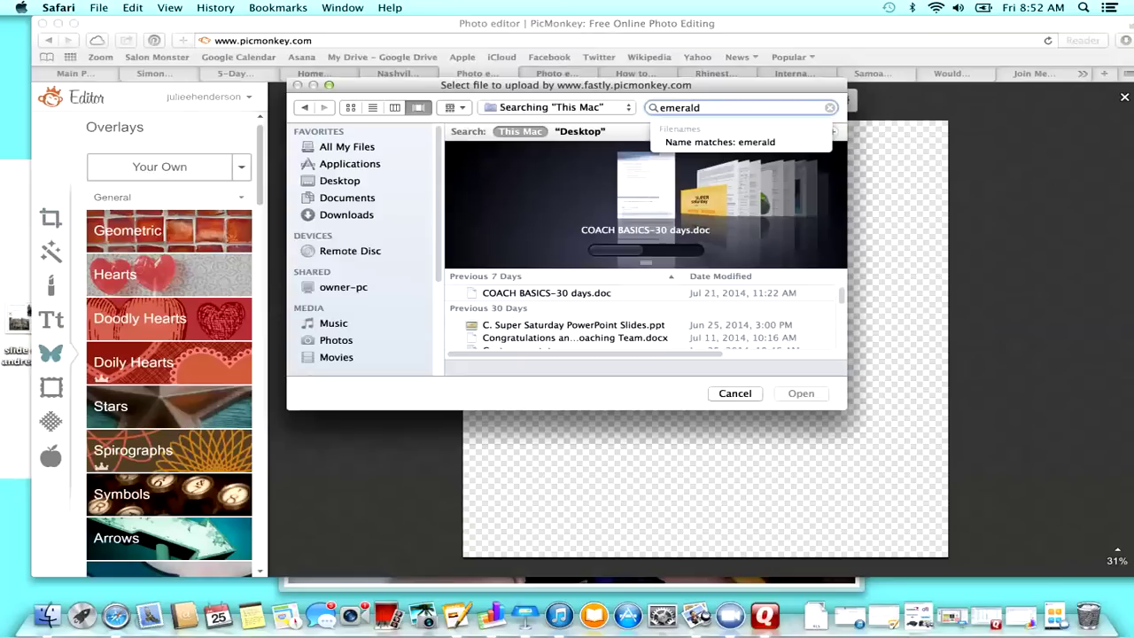
{"action": "left_click", "coordinate": [766, 191]}
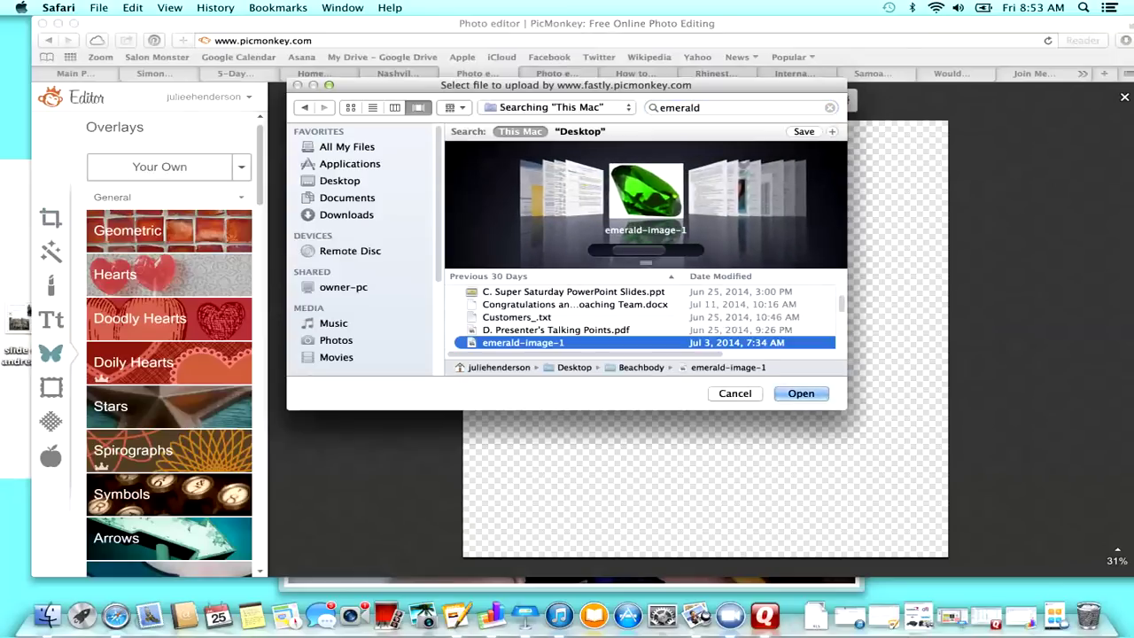
{"action": "key", "text": "Return"}
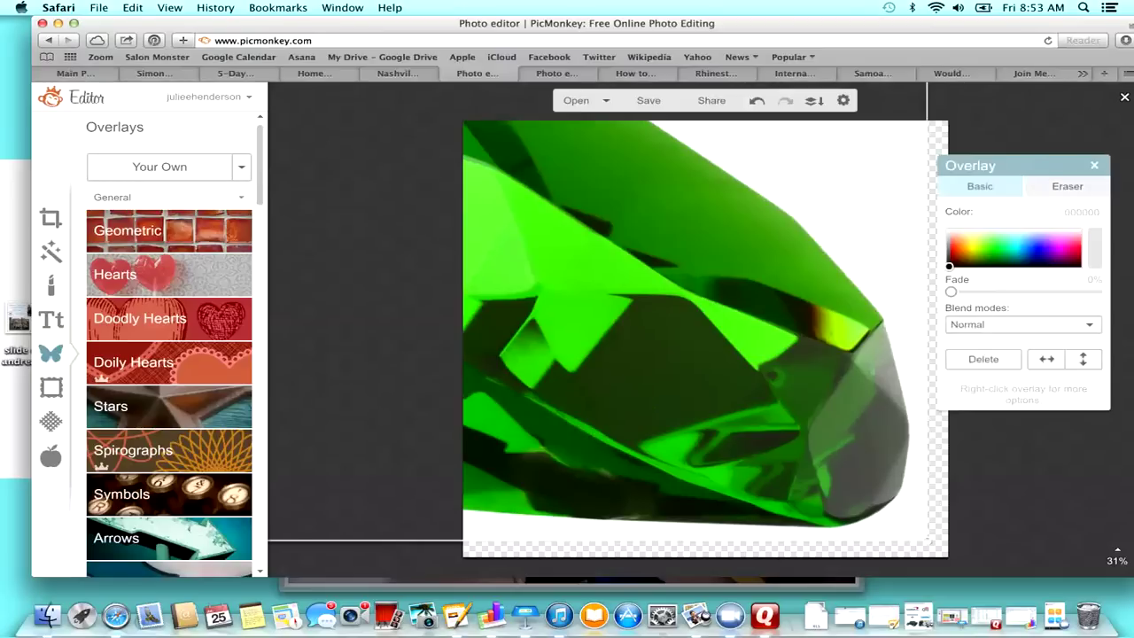
Set the overlay eraser size to 93 and erase the white background along the emerald's upper-right edge.
{"action": "left_click", "coordinate": [1067, 186]}
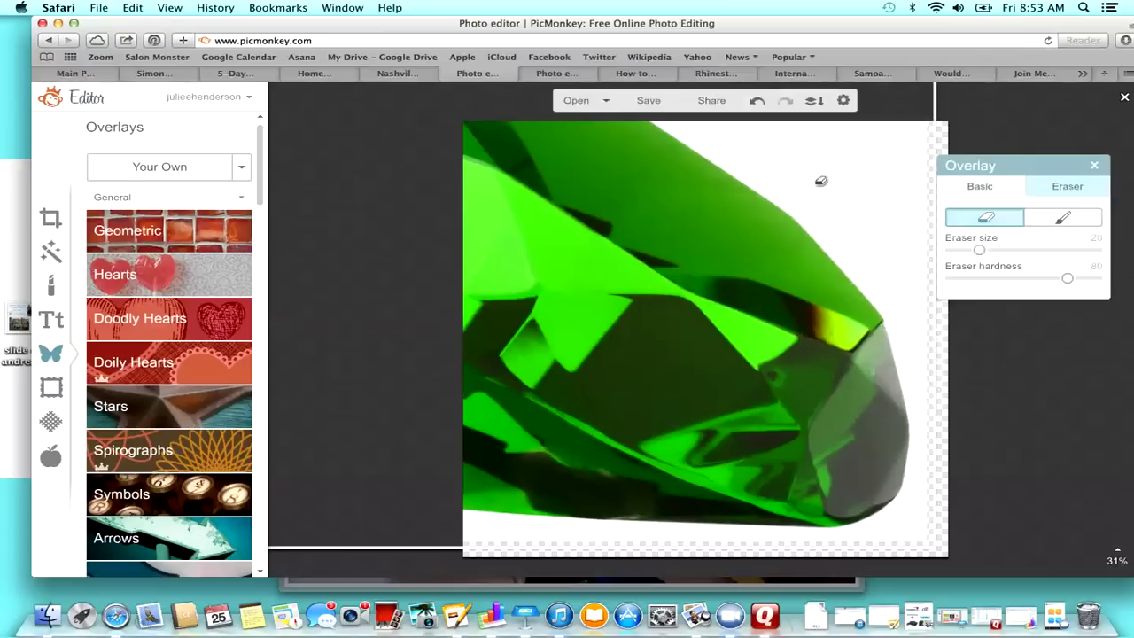
{"action": "mouse_move", "coordinate": [833, 191]}
{"action": "left_mouse_down"}
{"action": "mouse_move", "coordinate": [879, 203]}
{"action": "mouse_move", "coordinate": [858, 197]}
{"action": "left_mouse_up"}
{"action": "left_click_drag", "start_coordinate": [980, 250], "coordinate": [1086, 250]}
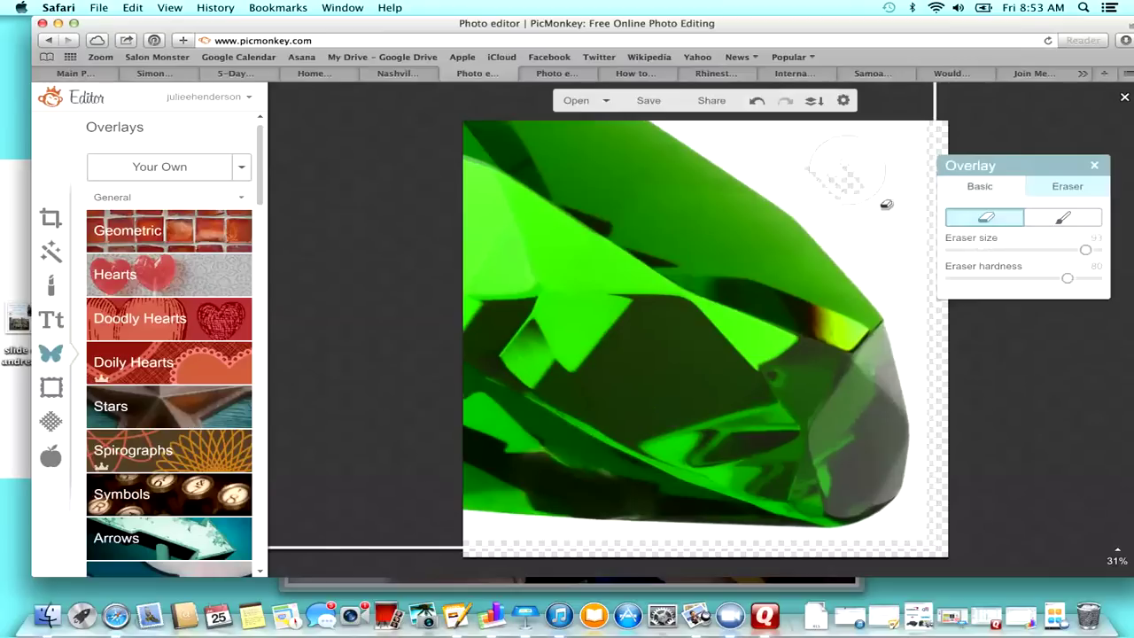
{"action": "left_click", "coordinate": [859, 190]}
{"action": "mouse_move", "coordinate": [859, 191]}
{"action": "left_mouse_down"}
{"action": "mouse_move", "coordinate": [919, 223]}
{"action": "mouse_move", "coordinate": [915, 157]}
{"action": "mouse_move", "coordinate": [912, 221]}
{"action": "mouse_move", "coordinate": [836, 191]}
{"action": "left_mouse_up"}
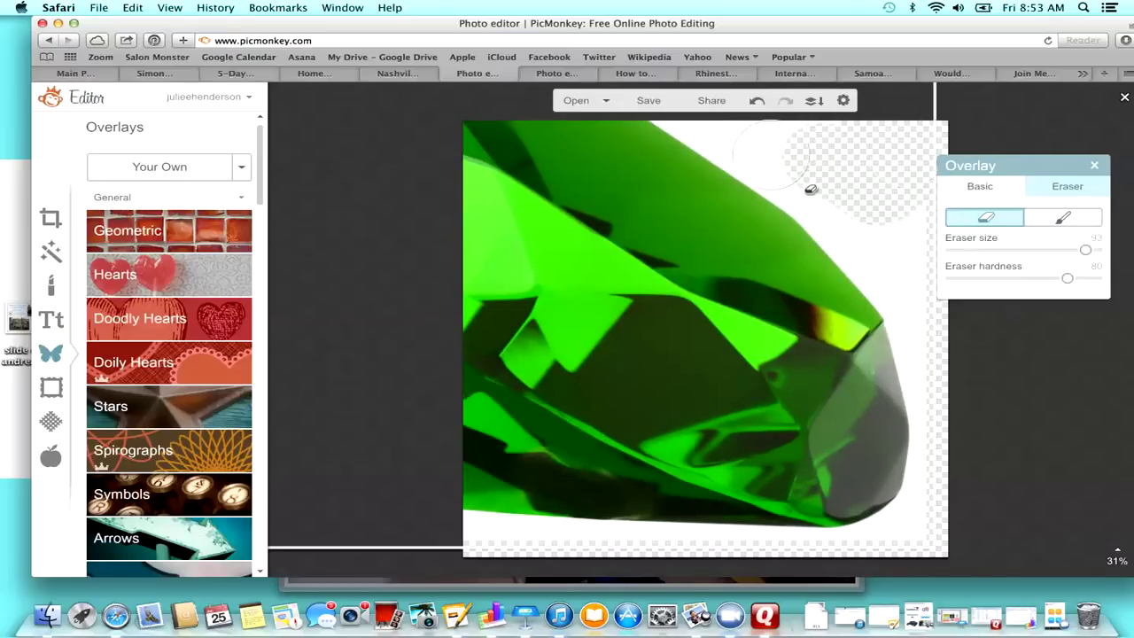
{"action": "left_click", "coordinate": [811, 190]}
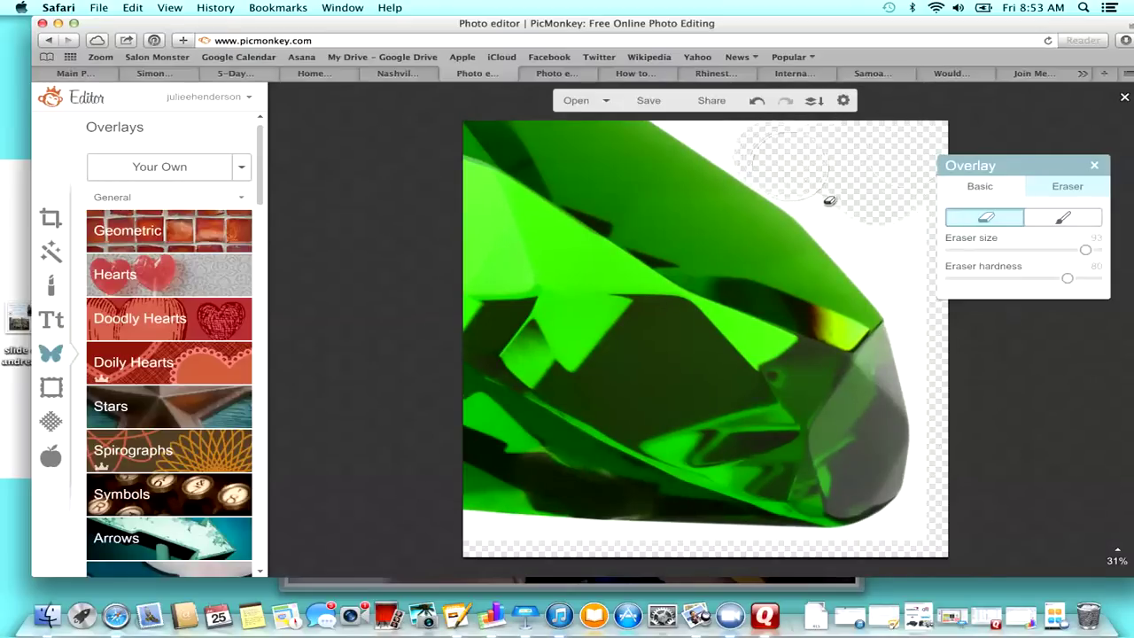
{"action": "mouse_move", "coordinate": [839, 208]}
{"action": "left_mouse_down"}
{"action": "mouse_move", "coordinate": [924, 296]}
{"action": "mouse_move", "coordinate": [949, 302]}
{"action": "mouse_move", "coordinate": [916, 289]}
{"action": "mouse_move", "coordinate": [951, 411]}
{"action": "left_mouse_up"}
Erase a bite out of the emerald's right side and paint it back with the overlay's restore brush.
{"action": "mouse_move", "coordinate": [990, 446]}
{"action": "left_mouse_down"}
{"action": "mouse_move", "coordinate": [987, 481]}
{"action": "mouse_move", "coordinate": [954, 432]}
{"action": "mouse_move", "coordinate": [930, 421]}
{"action": "left_mouse_up"}
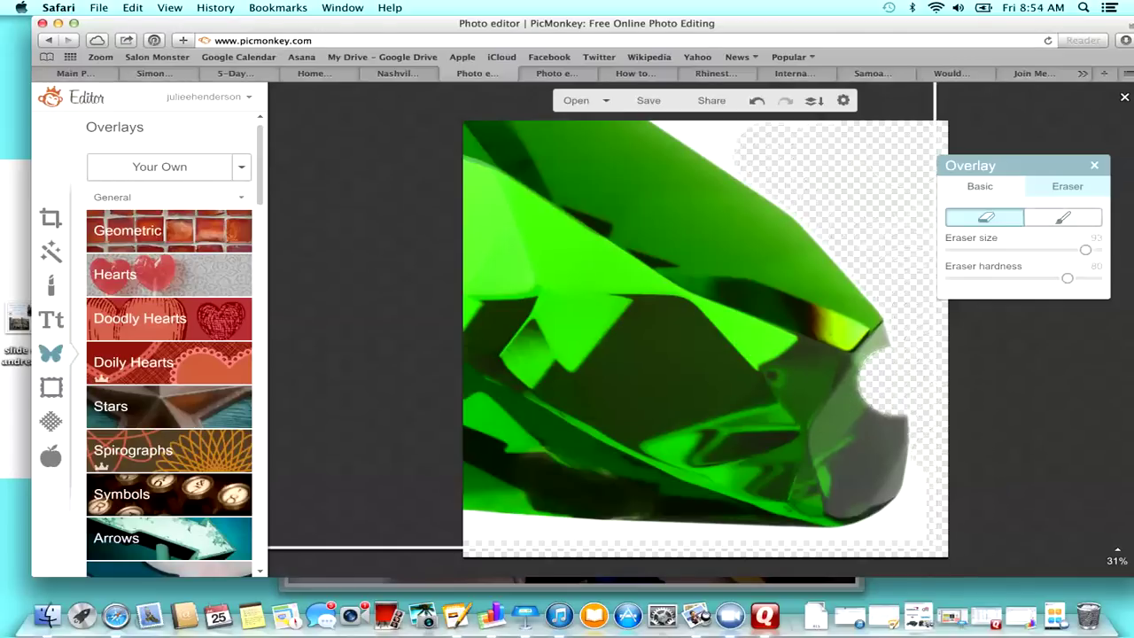
{"action": "left_click", "coordinate": [1063, 217]}
{"action": "left_click_drag", "start_coordinate": [842, 346], "coordinate": [877, 438]}
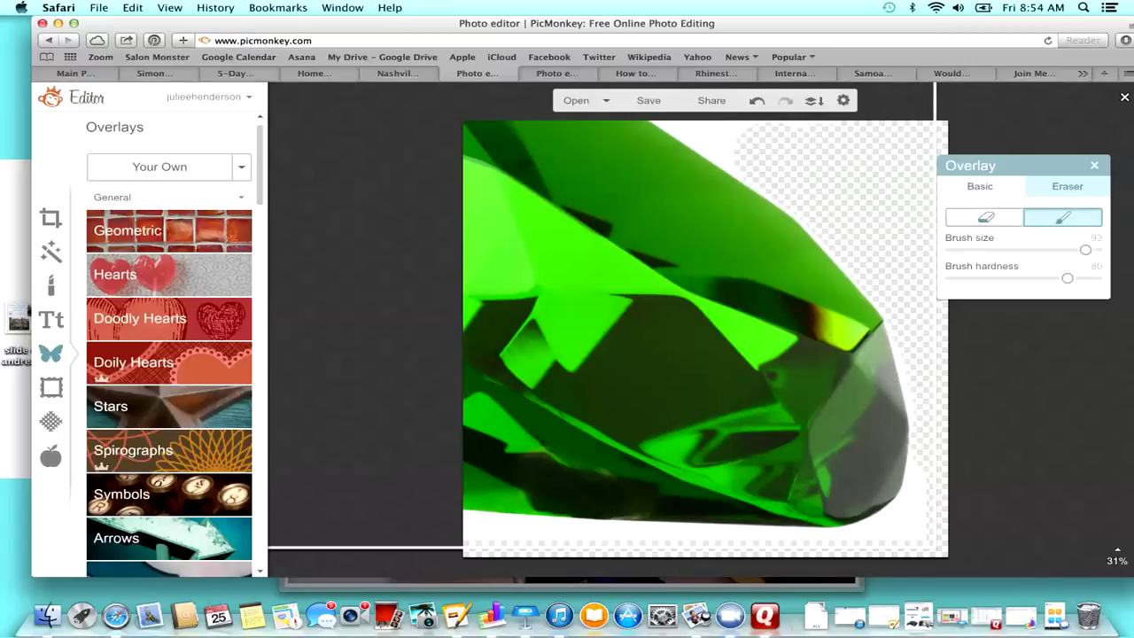
Erase the white background around the emerald's lower-right corner and along part of its bottom edge.
{"action": "left_click", "coordinate": [986, 217]}
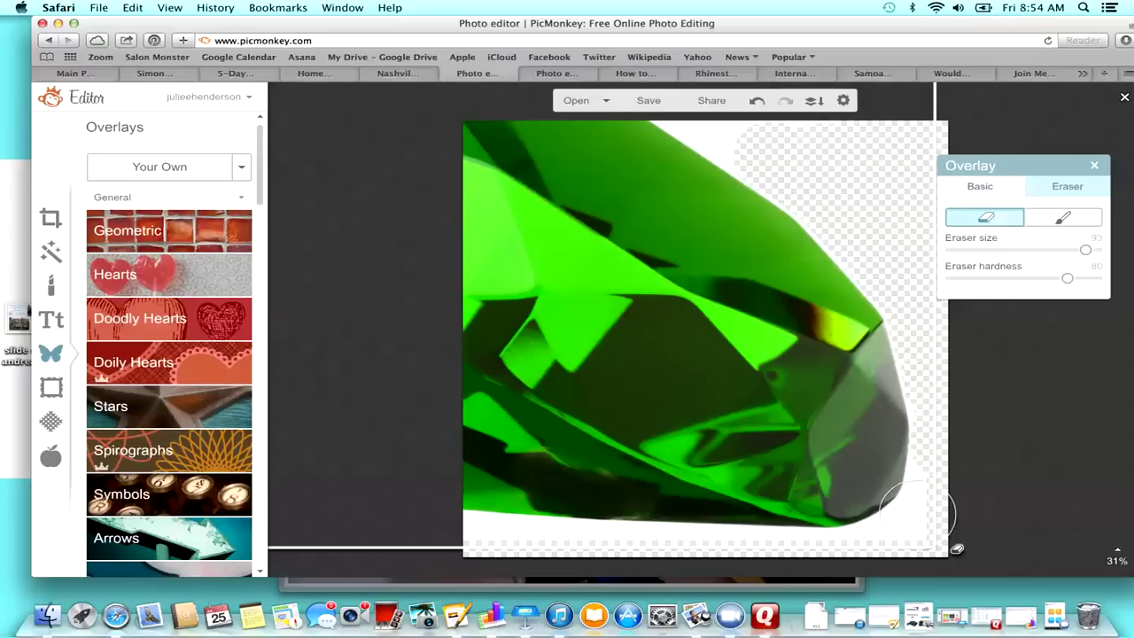
{"action": "mouse_move", "coordinate": [896, 541]}
{"action": "left_mouse_down"}
{"action": "mouse_move", "coordinate": [933, 515]}
{"action": "mouse_move", "coordinate": [949, 476]}
{"action": "left_mouse_up"}
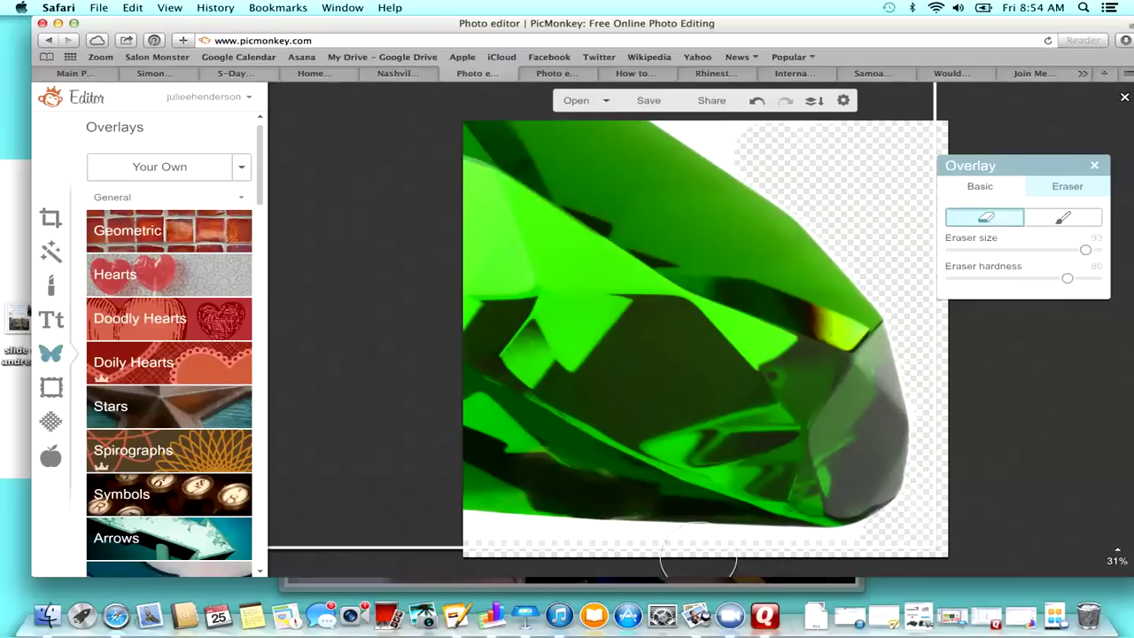
{"action": "left_click_drag", "start_coordinate": [700, 561], "coordinate": [762, 566]}
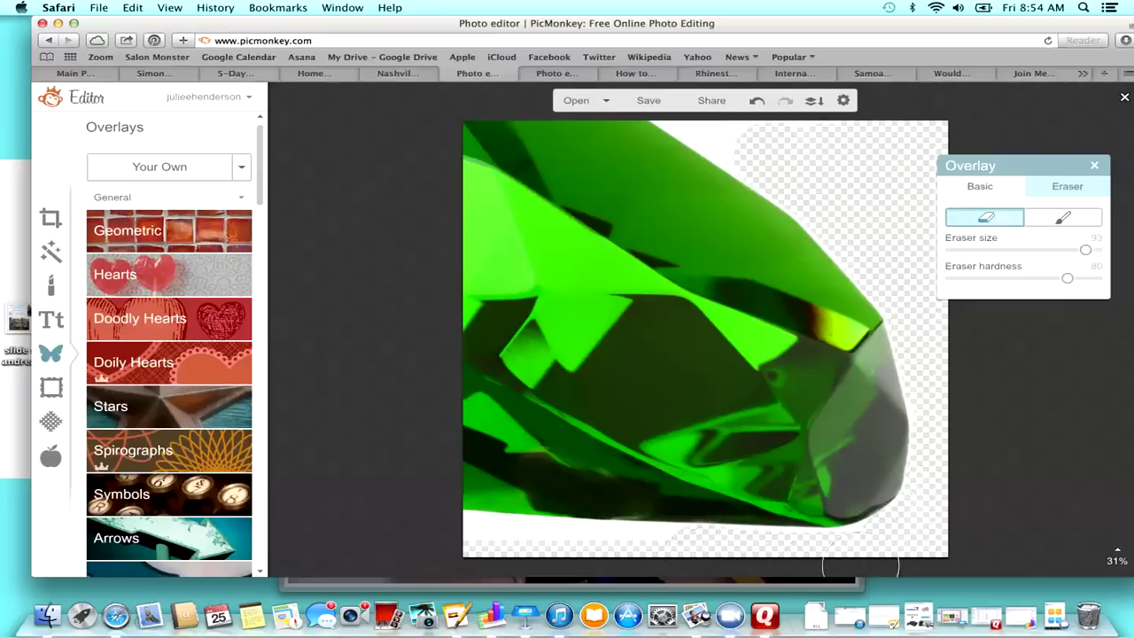
{"action": "left_click_drag", "start_coordinate": [861, 565], "coordinate": [869, 566]}
{"action": "left_click", "coordinate": [1095, 165]}
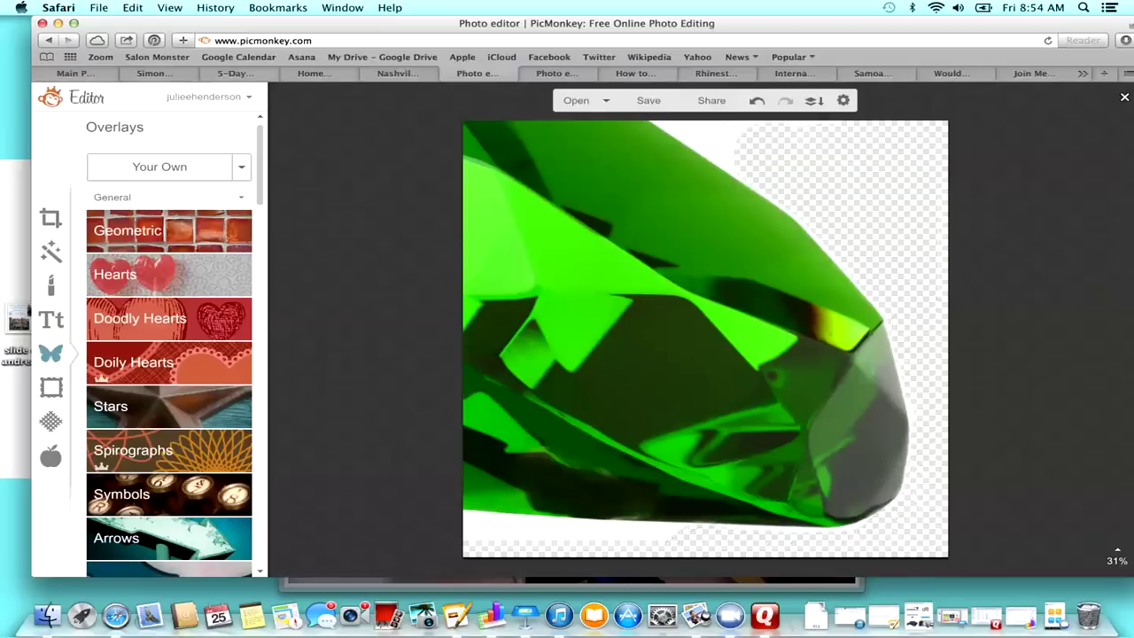
Shrink and reposition the emerald overlay so the whole gem fits centred on the canvas.
{"action": "left_click_drag", "start_coordinate": [709, 363], "coordinate": [667, 324]}
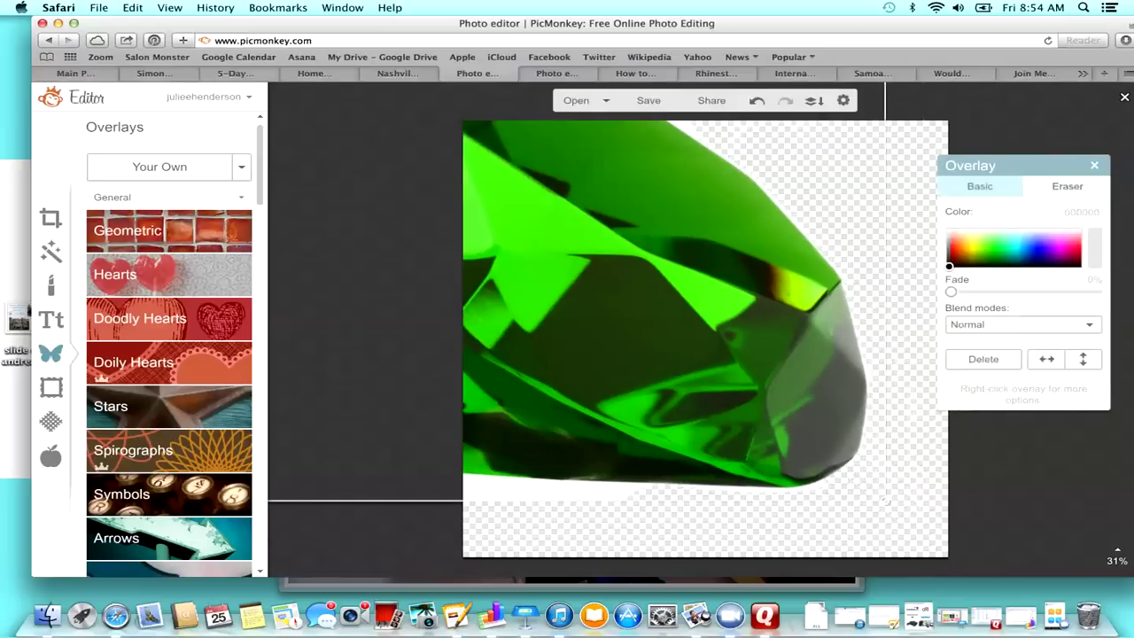
{"action": "left_click_drag", "start_coordinate": [886, 502], "coordinate": [706, 367]}
{"action": "left_click_drag", "start_coordinate": [620, 292], "coordinate": [743, 416]}
{"action": "left_click_drag", "start_coordinate": [829, 493], "coordinate": [726, 417]}
{"action": "left_click_drag", "start_coordinate": [620, 327], "coordinate": [764, 375]}
{"action": "left_click_drag", "start_coordinate": [857, 462], "coordinate": [891, 490]}
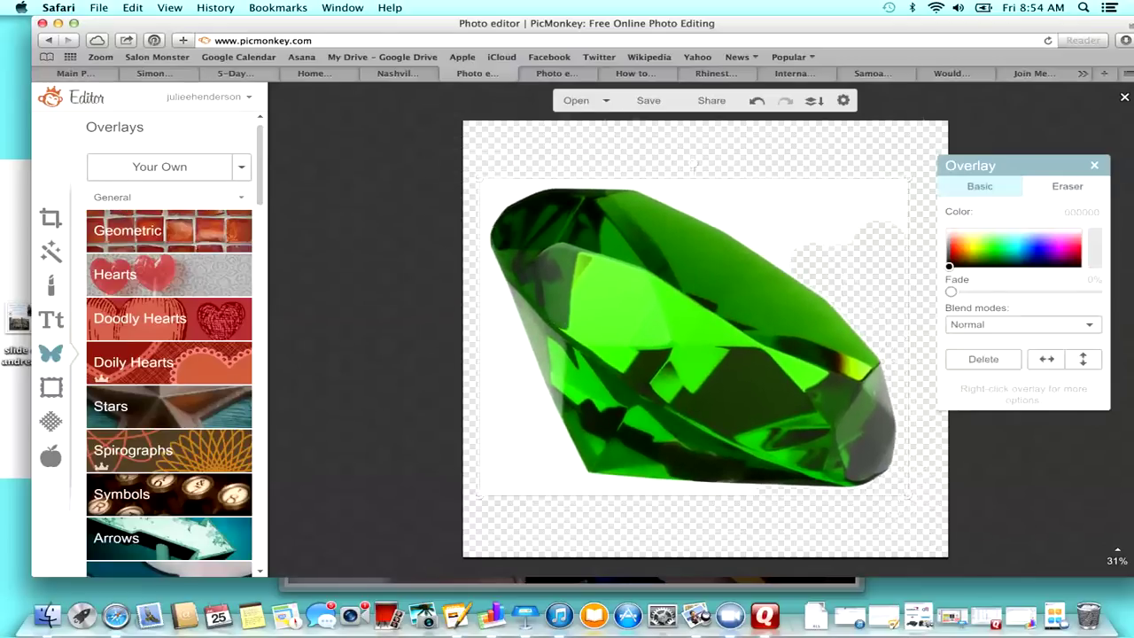
{"action": "key", "text": "Escape"}
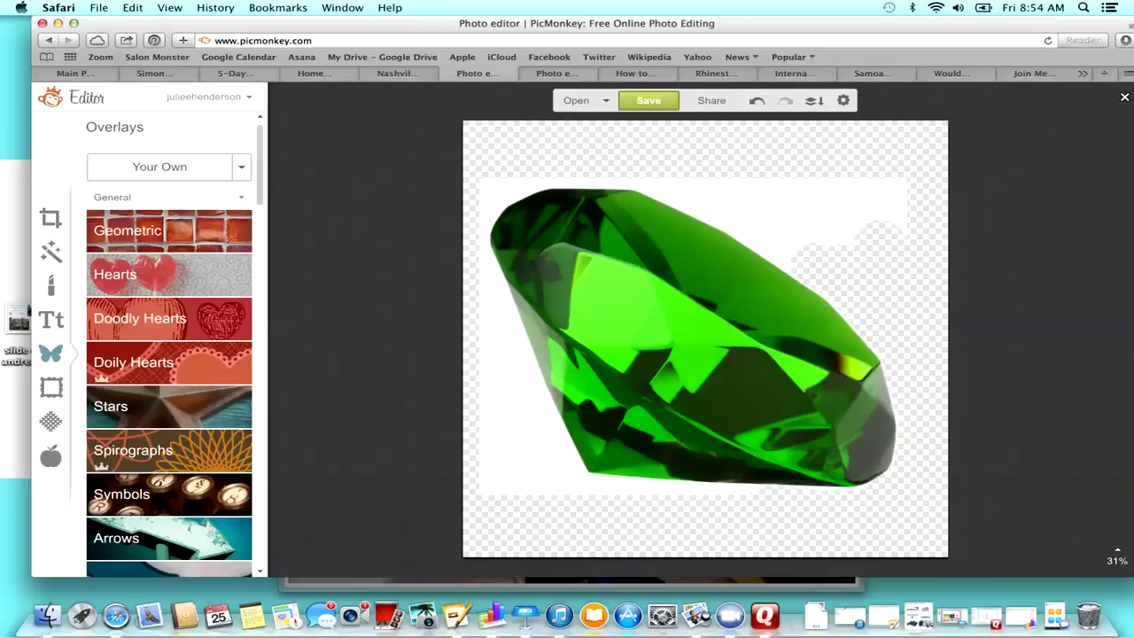
Open the save options, choose the PNG format, and return to the editor without saving.
{"action": "left_click", "coordinate": [648, 100]}
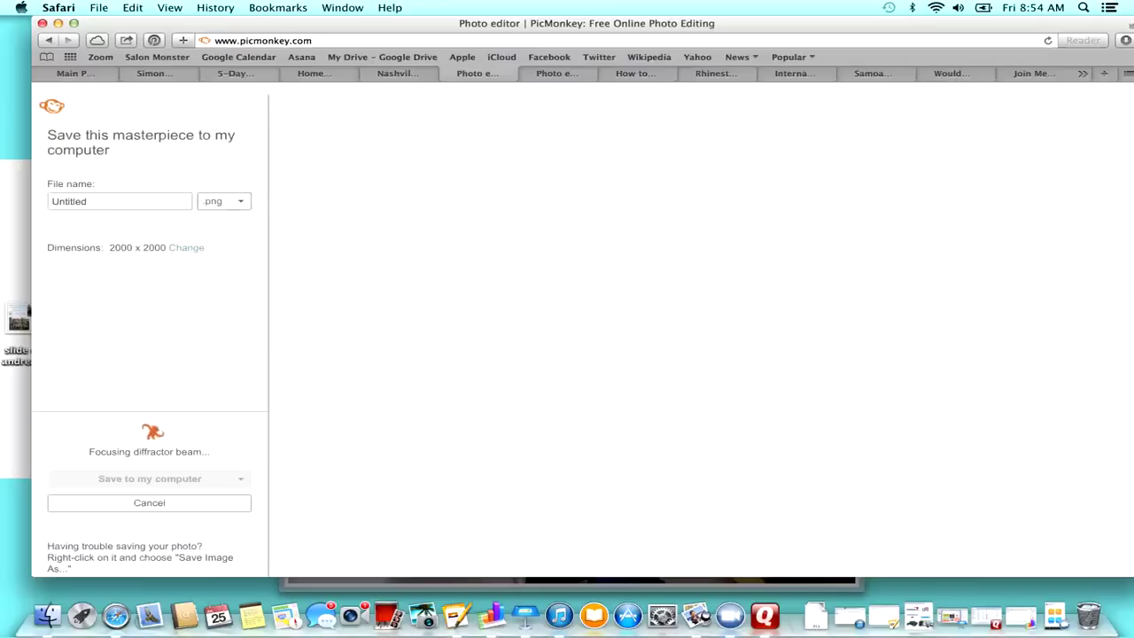
{"action": "left_click", "coordinate": [224, 201]}
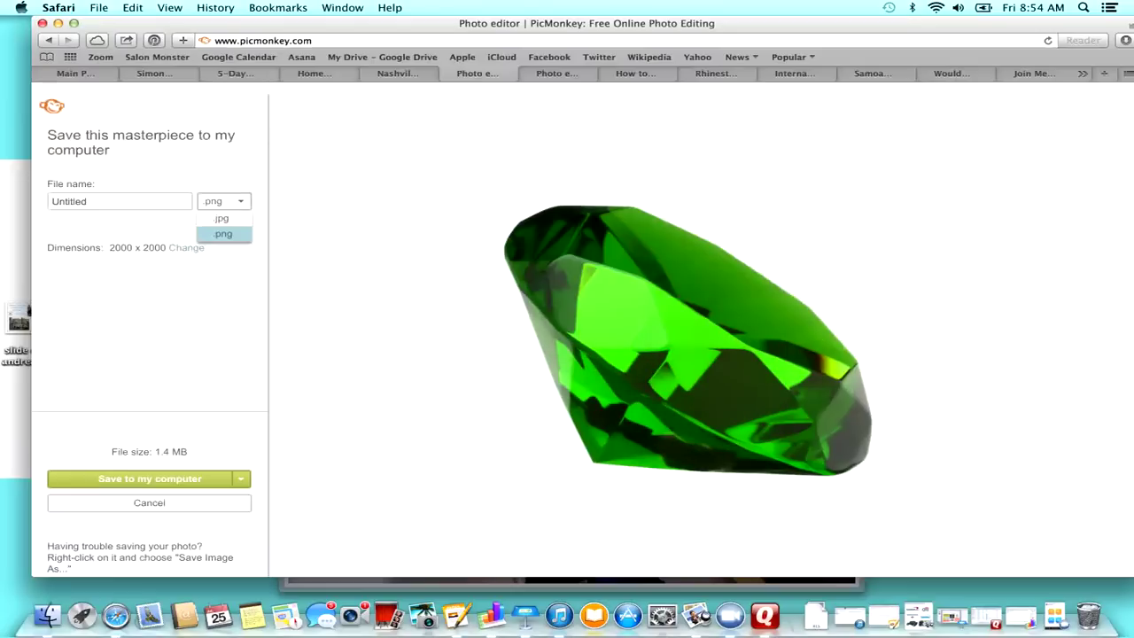
{"action": "left_click", "coordinate": [223, 234]}
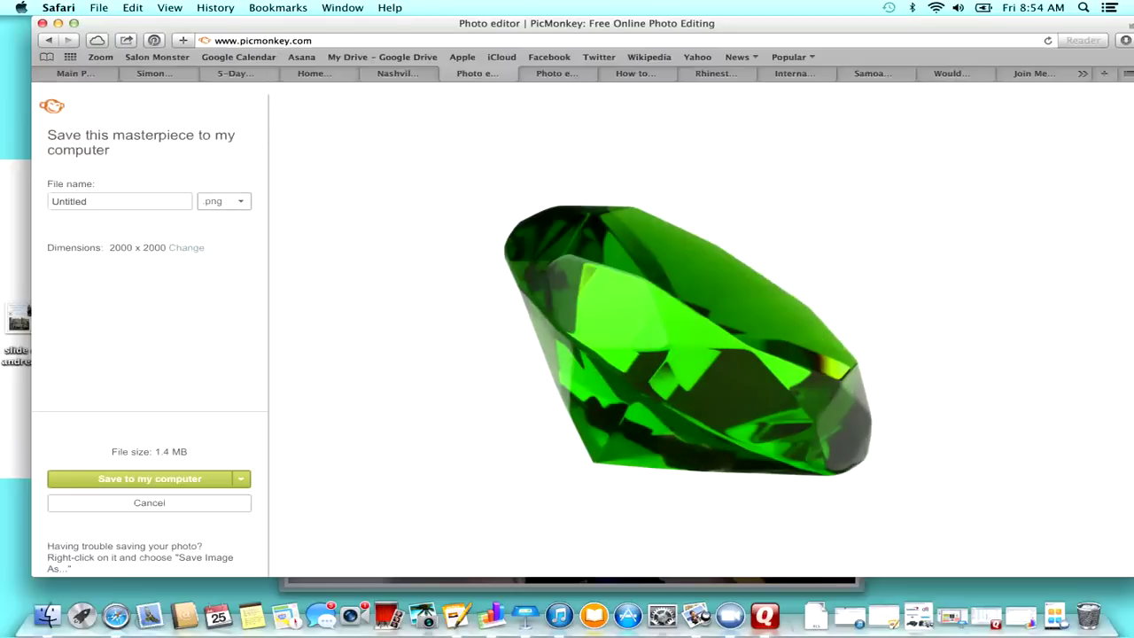
{"action": "left_click", "coordinate": [149, 503]}
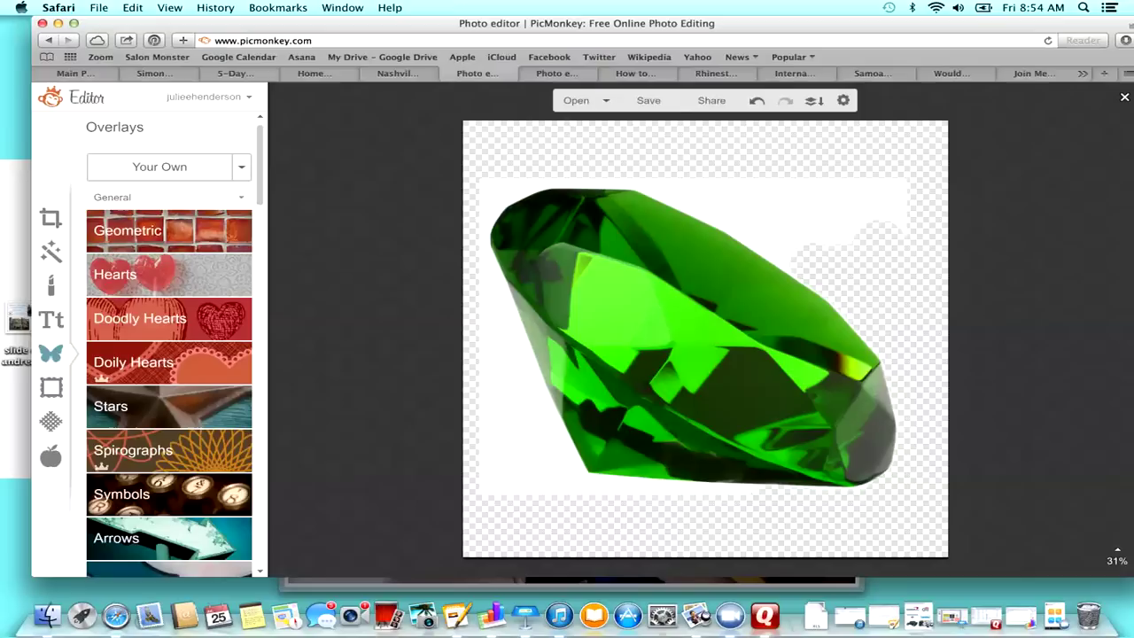
Delete the emerald overlay from the canvas.
{"action": "left_click", "coordinate": [694, 337]}
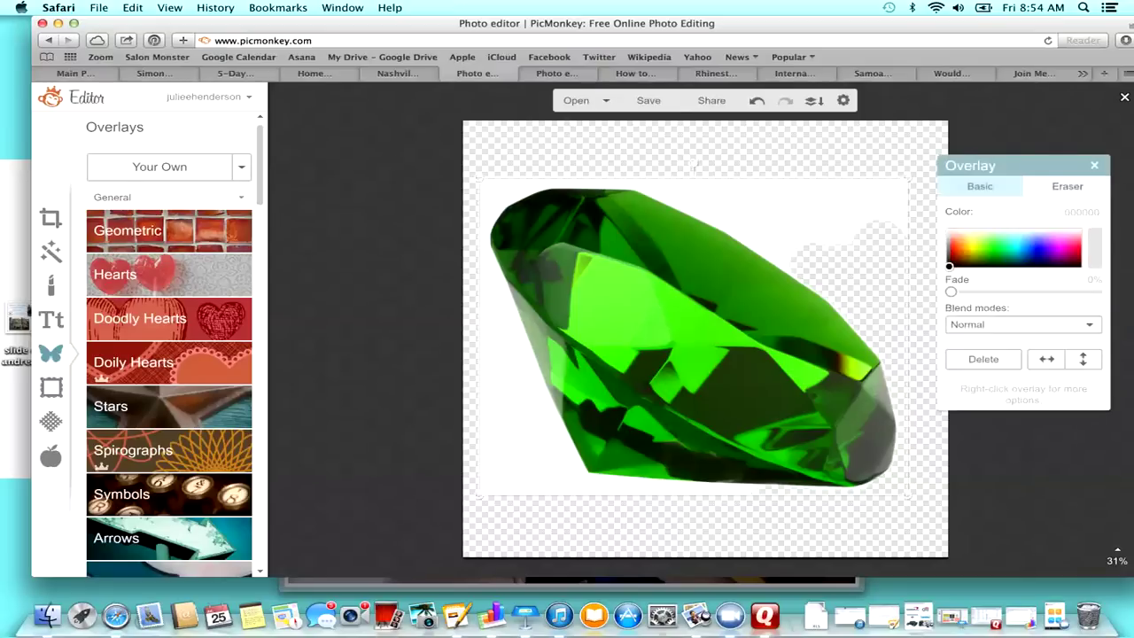
{"action": "key", "text": "Delete"}
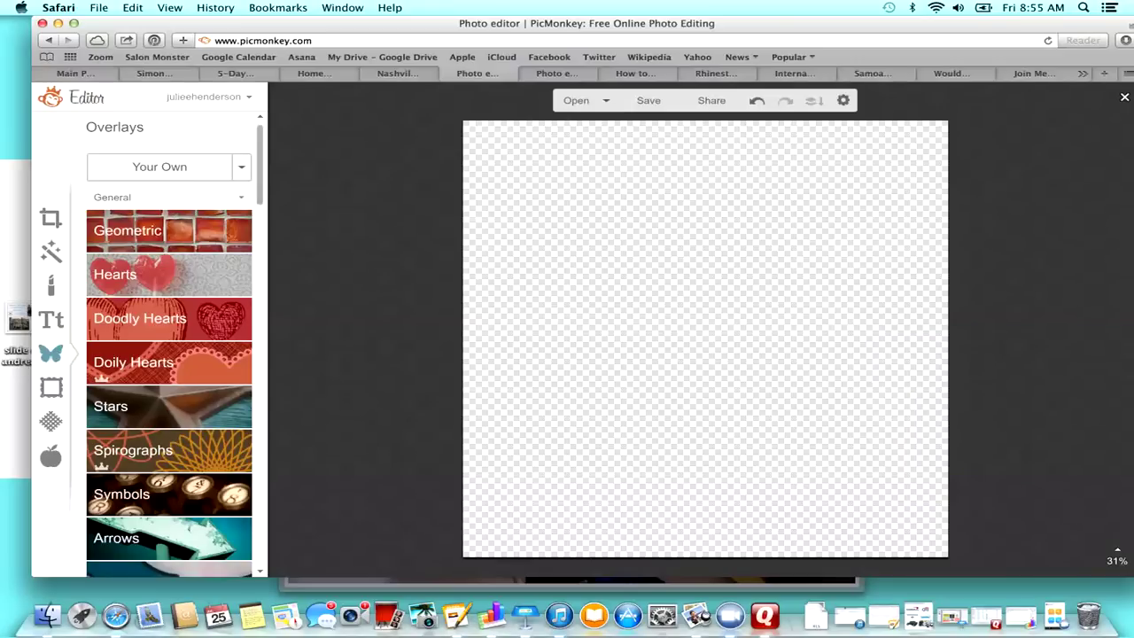
Add the peace sign from the Symbols overlays and move it to the upper-left area of the canvas.
{"action": "scroll", "coordinate": [169, 399], "scroll_direction": "down", "scroll_amount": 3}
{"action": "scroll", "coordinate": [169, 344], "scroll_direction": "up", "scroll_amount": 1}
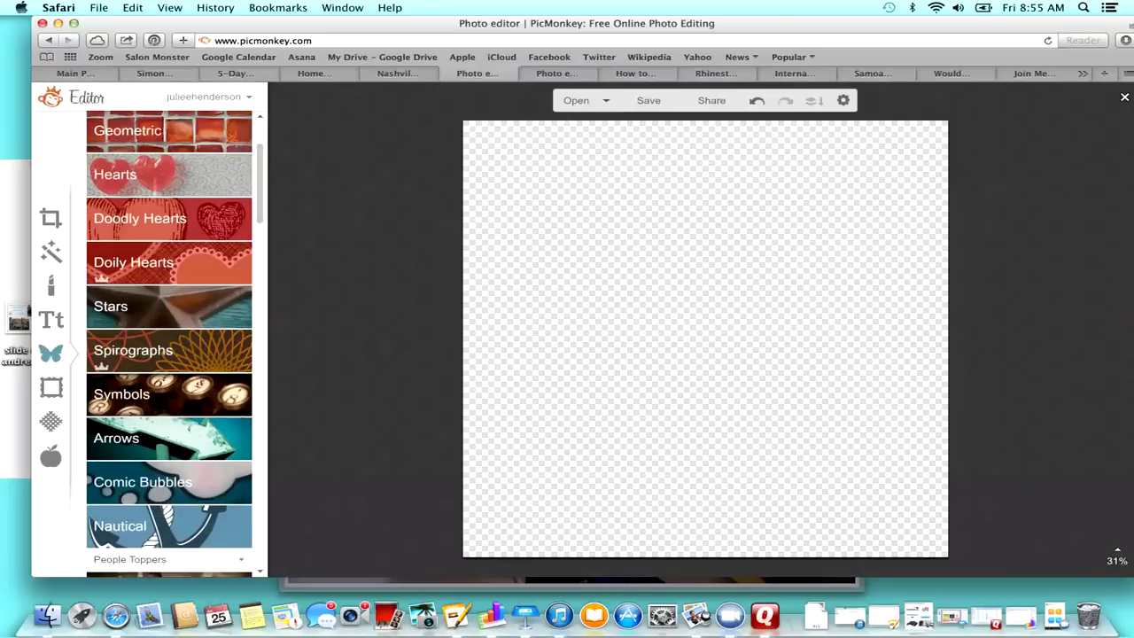
{"action": "left_click", "coordinate": [147, 401]}
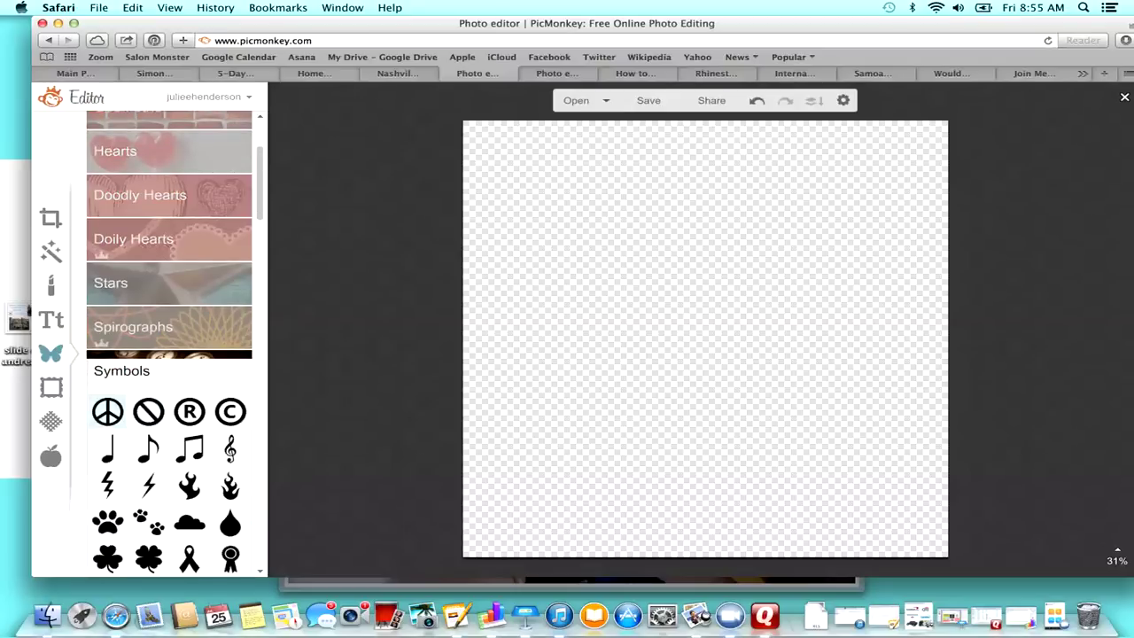
{"action": "left_click", "coordinate": [108, 413]}
{"action": "left_click_drag", "start_coordinate": [717, 330], "coordinate": [565, 209]}
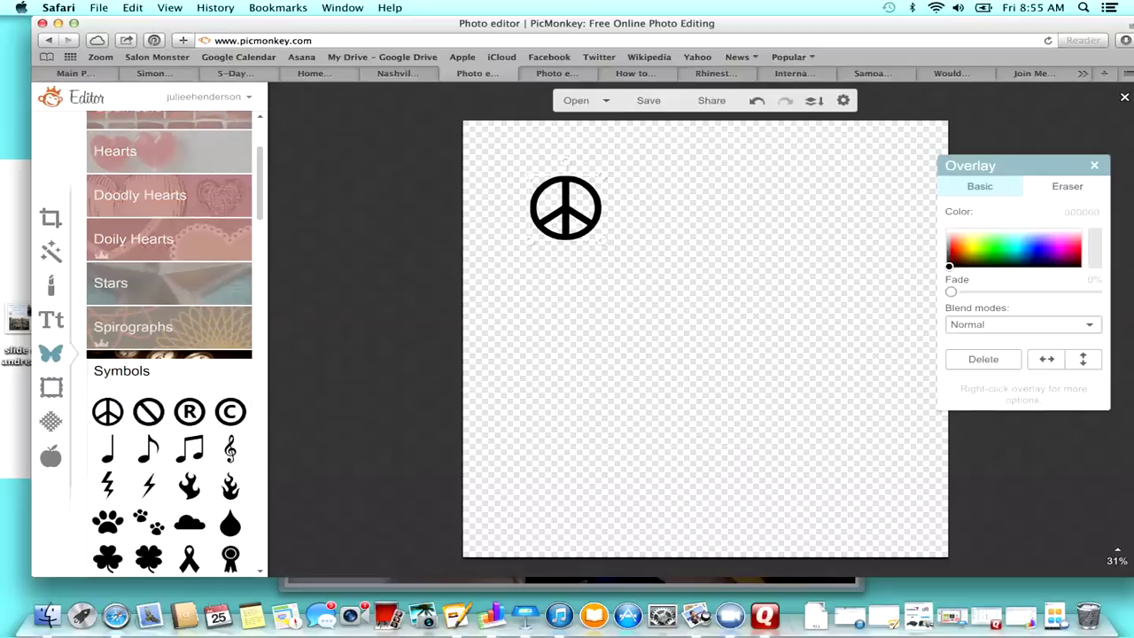
Enlarge the peace sign to about half the canvas width and colour it bright cyan.
{"action": "left_click_drag", "start_coordinate": [604, 241], "coordinate": [784, 406]}
{"action": "left_click_drag", "start_coordinate": [654, 288], "coordinate": [625, 285]}
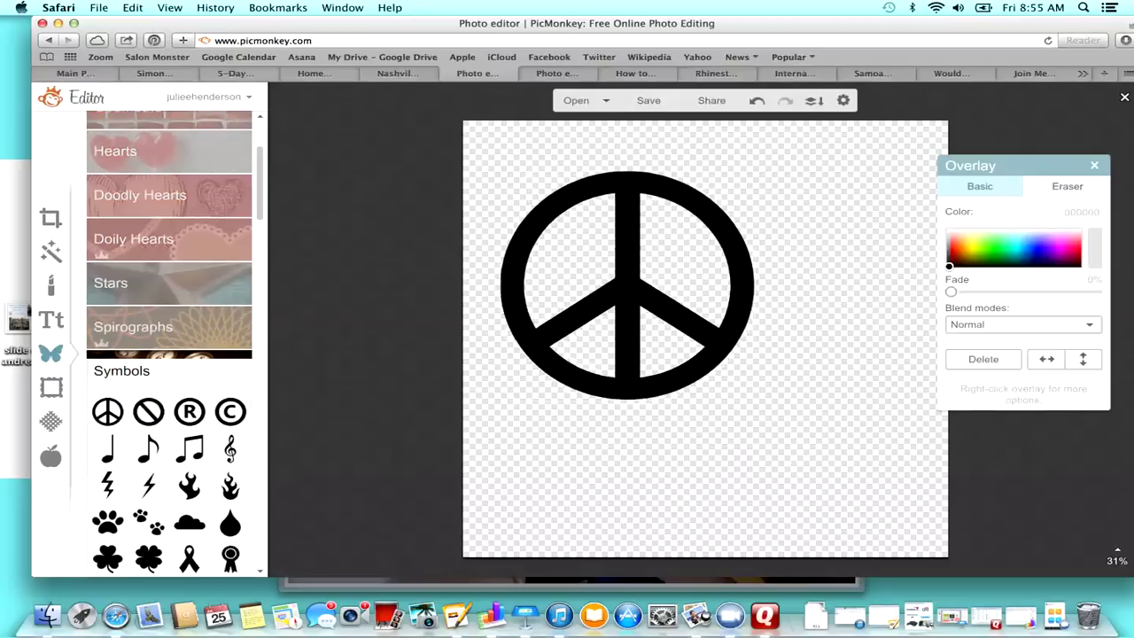
{"action": "left_click", "coordinate": [1016, 246]}
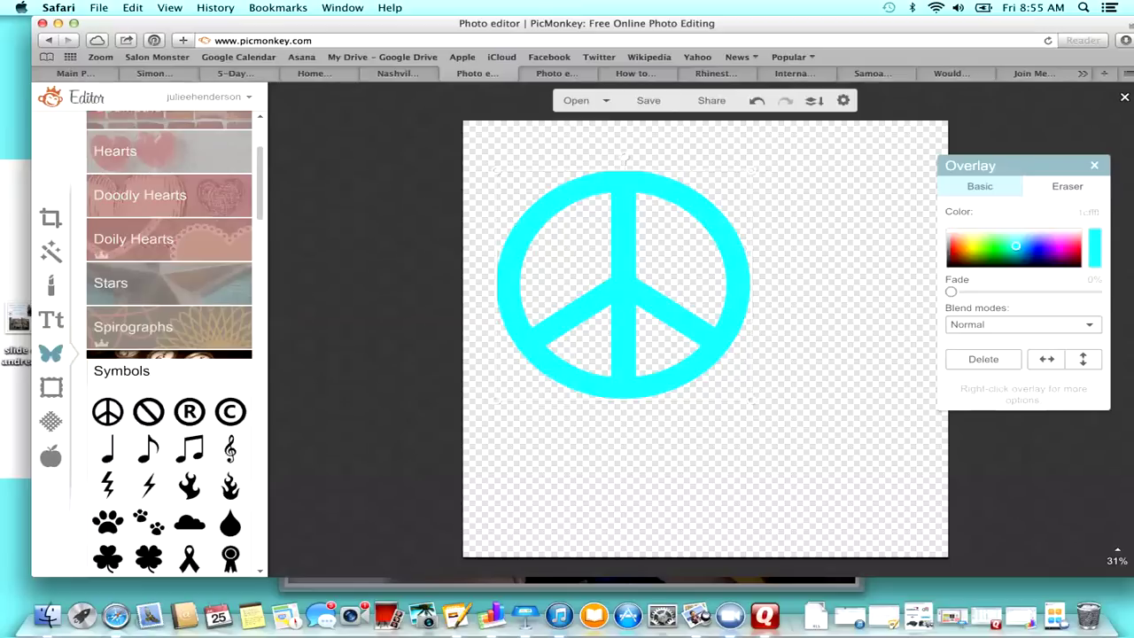
Deselect the cyan peace sign, then add the red-outlined pink heart from the Hearts overlays, enlarging it over the sign's right side.
{"action": "left_click", "coordinate": [1018, 246]}
{"action": "left_click", "coordinate": [837, 332]}
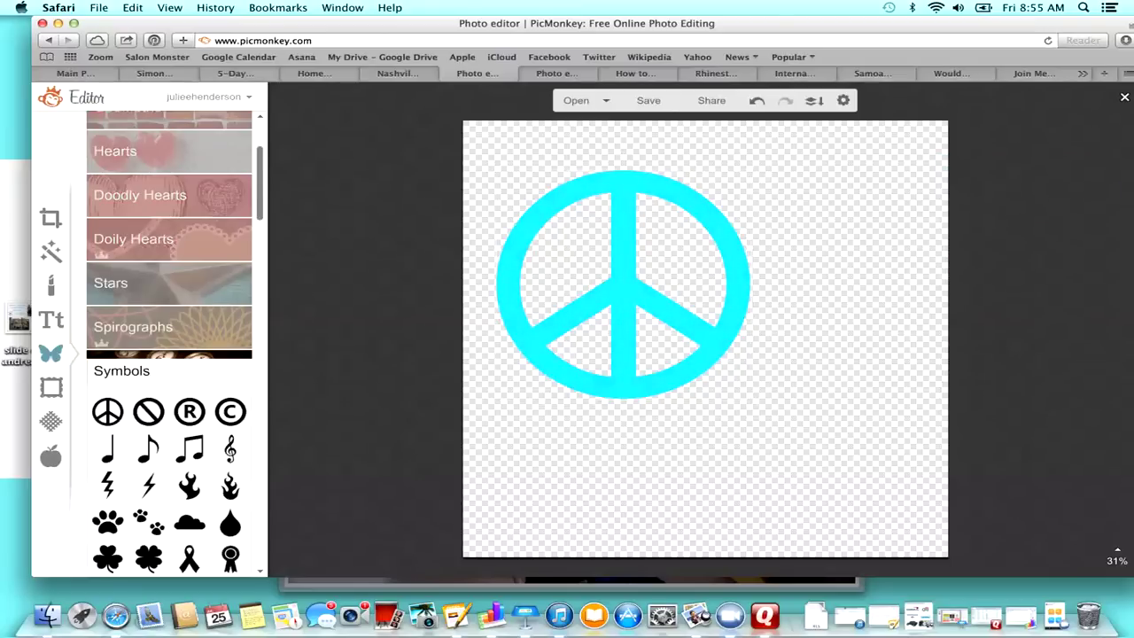
{"action": "left_click", "coordinate": [168, 246]}
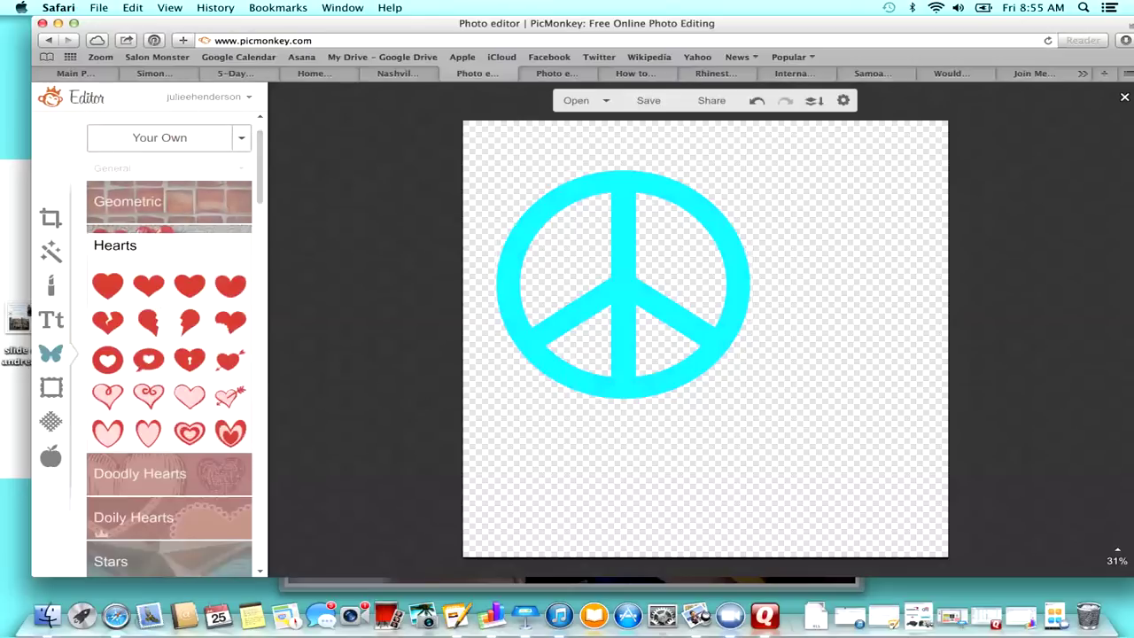
{"action": "left_click", "coordinate": [187, 395]}
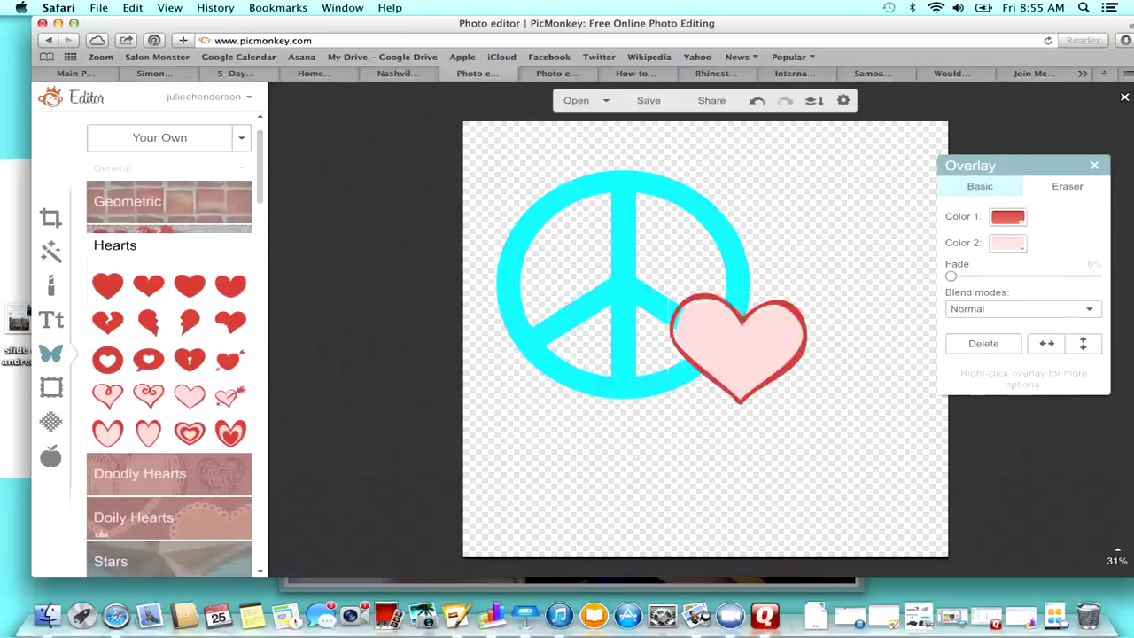
{"action": "left_click_drag", "start_coordinate": [782, 381], "coordinate": [766, 316]}
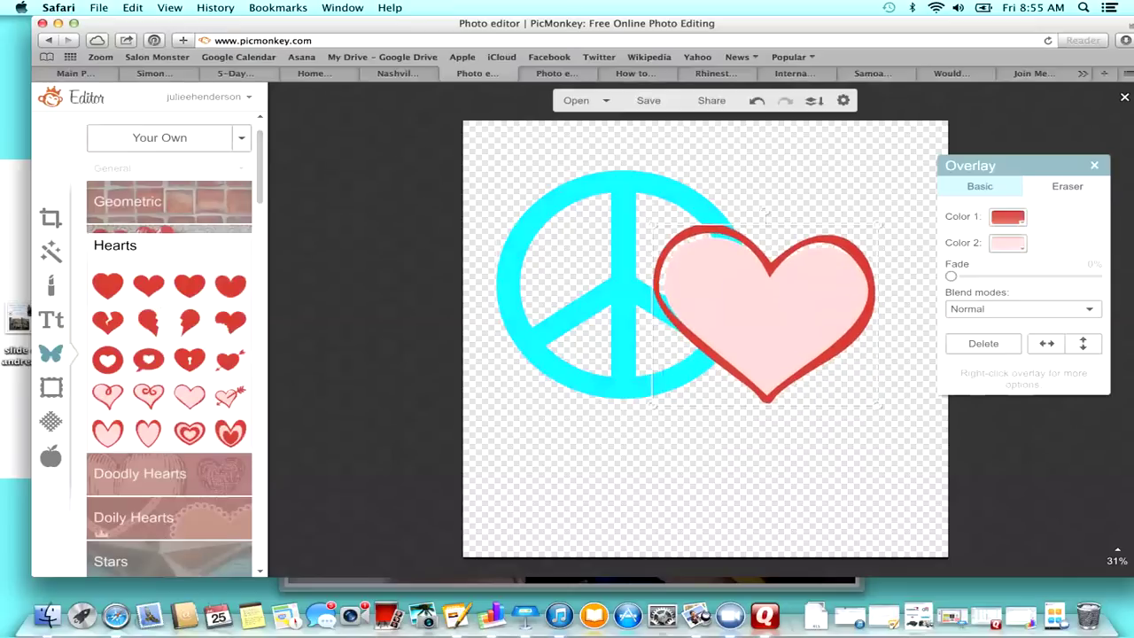
Make the heart's inner fill transparent and colour its outline light magenta-pink.
{"action": "left_click", "coordinate": [1008, 243]}
{"action": "left_click", "coordinate": [1001, 290]}
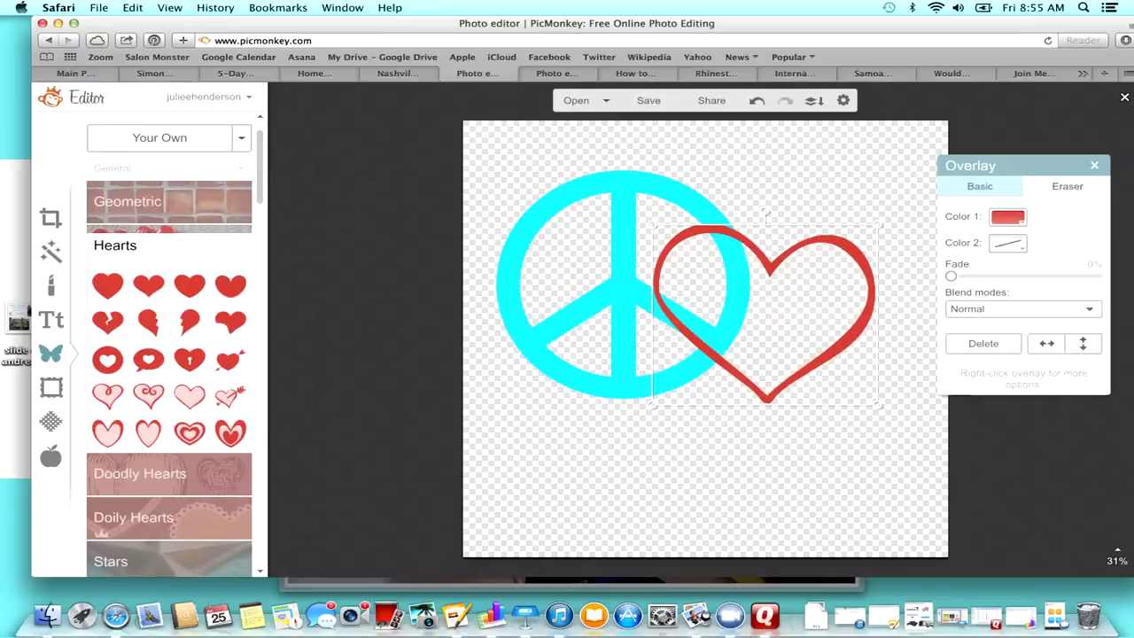
{"action": "left_click", "coordinate": [1008, 217]}
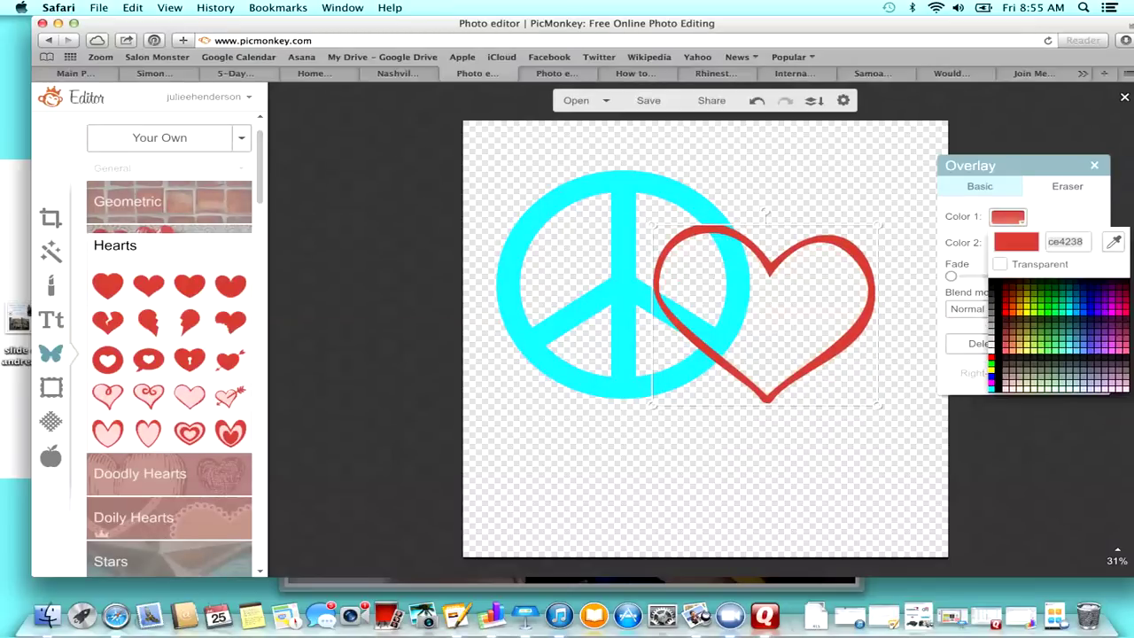
{"action": "left_click", "coordinate": [1112, 312]}
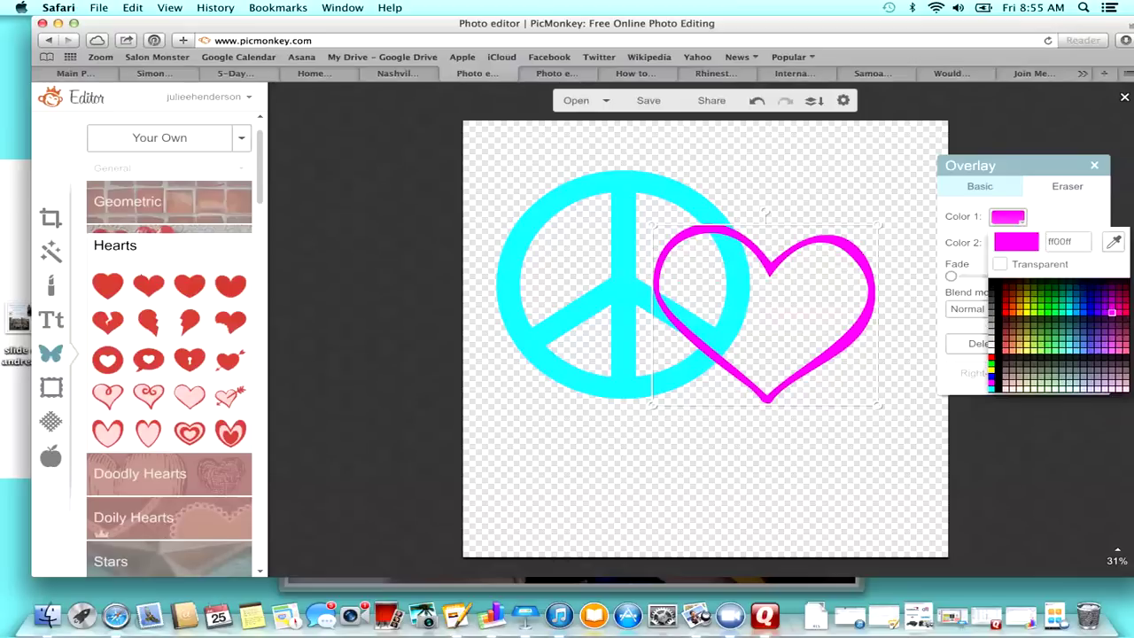
{"action": "left_click", "coordinate": [1119, 311]}
{"action": "left_click", "coordinate": [1119, 344]}
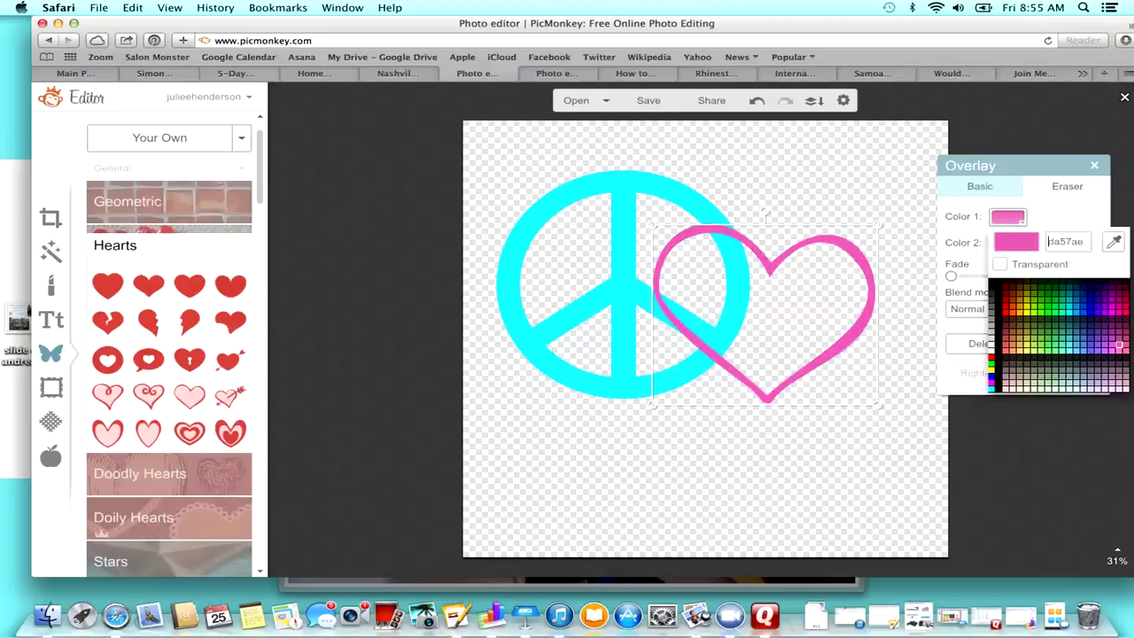
{"action": "left_click", "coordinate": [1113, 349]}
{"action": "left_click", "coordinate": [1113, 350]}
Enlarge the heart to nearly the peace sign's size, tilt it slightly clockwise, and place it overlapping the sign's right half.
{"action": "left_click_drag", "start_coordinate": [765, 315], "coordinate": [707, 291]}
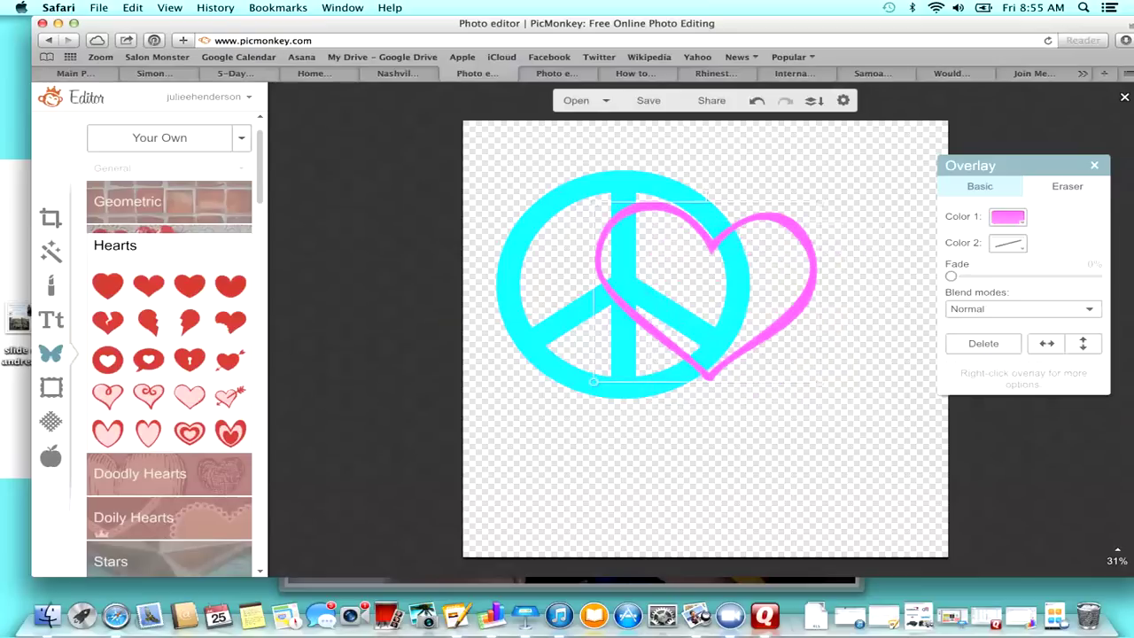
{"action": "left_click_drag", "start_coordinate": [820, 381], "coordinate": [881, 431]}
{"action": "left_click_drag", "start_coordinate": [738, 315], "coordinate": [762, 299]}
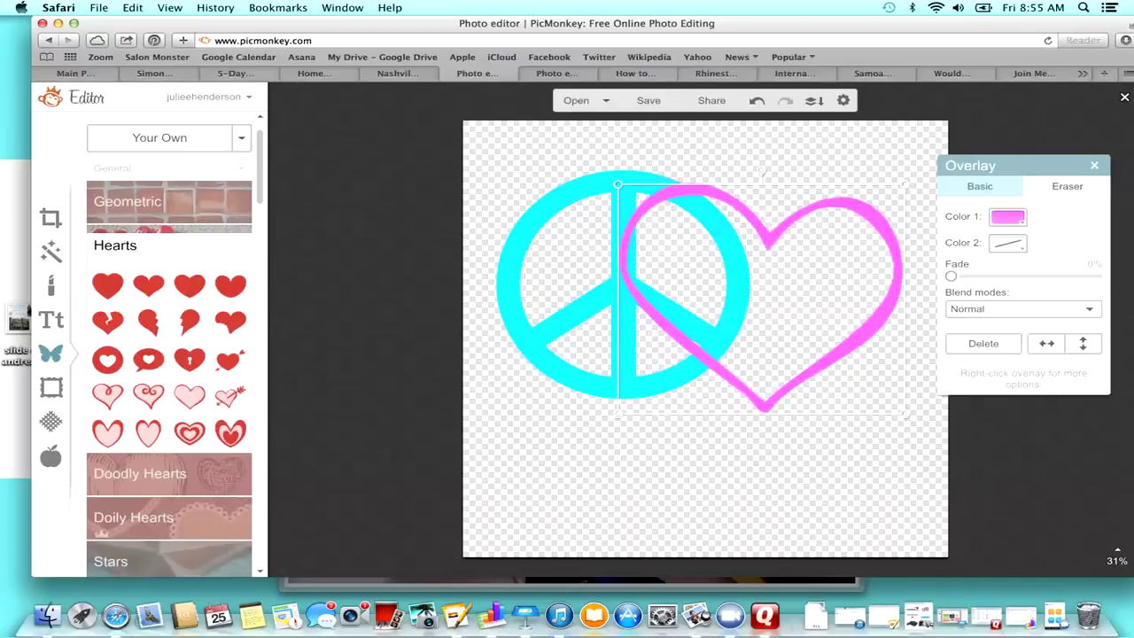
{"action": "left_click_drag", "start_coordinate": [905, 414], "coordinate": [882, 396]}
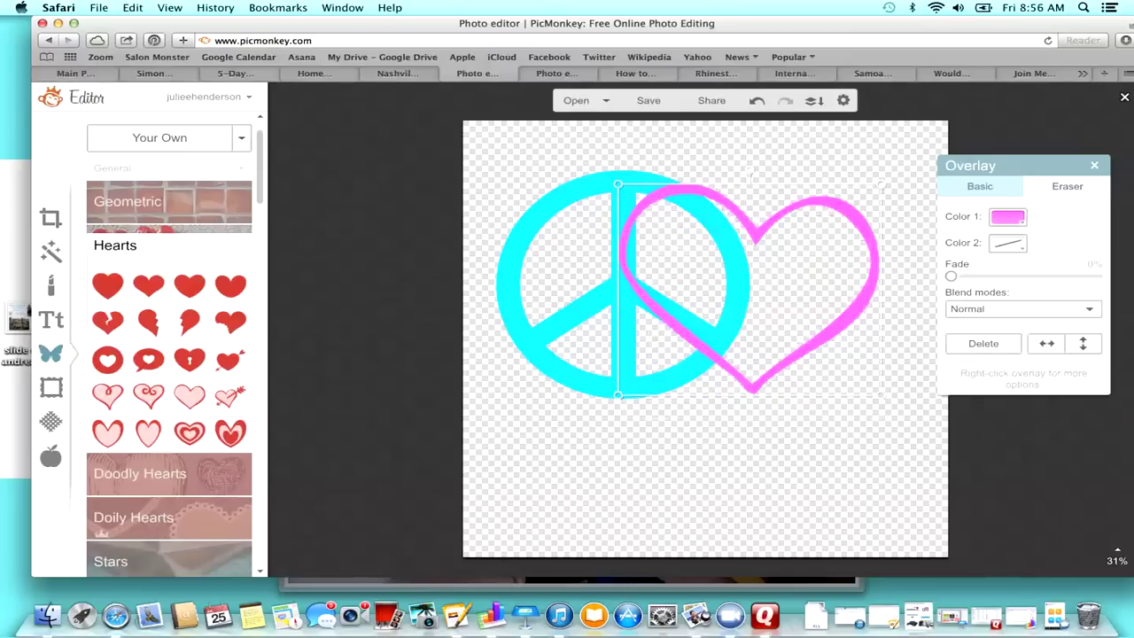
{"action": "left_click_drag", "start_coordinate": [751, 172], "coordinate": [784, 179]}
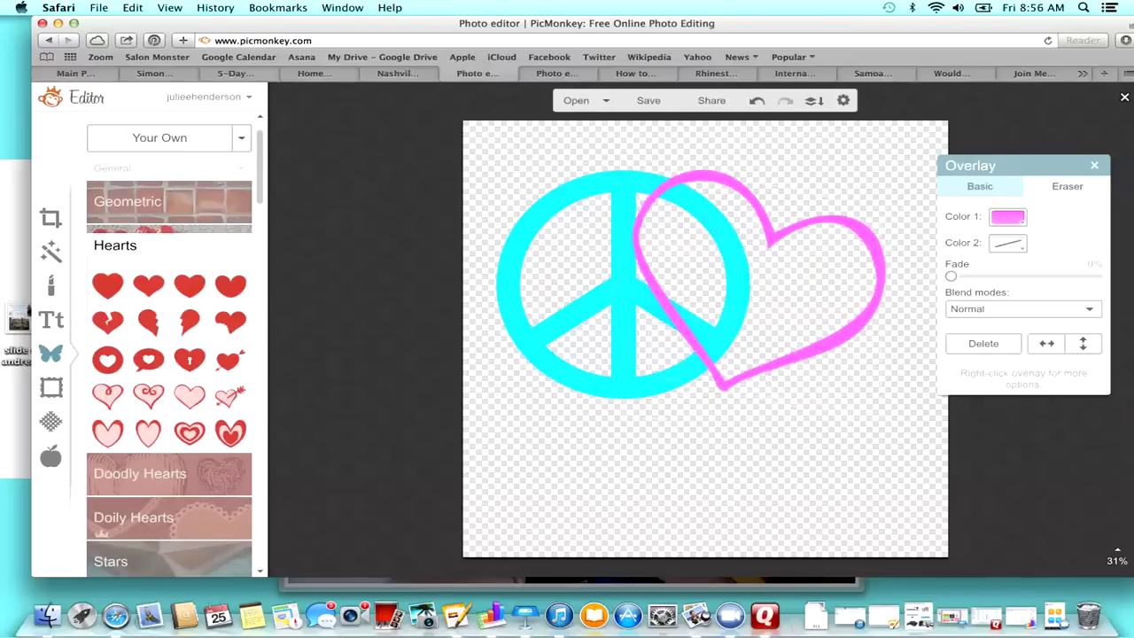
{"action": "left_click_drag", "start_coordinate": [762, 283], "coordinate": [770, 282]}
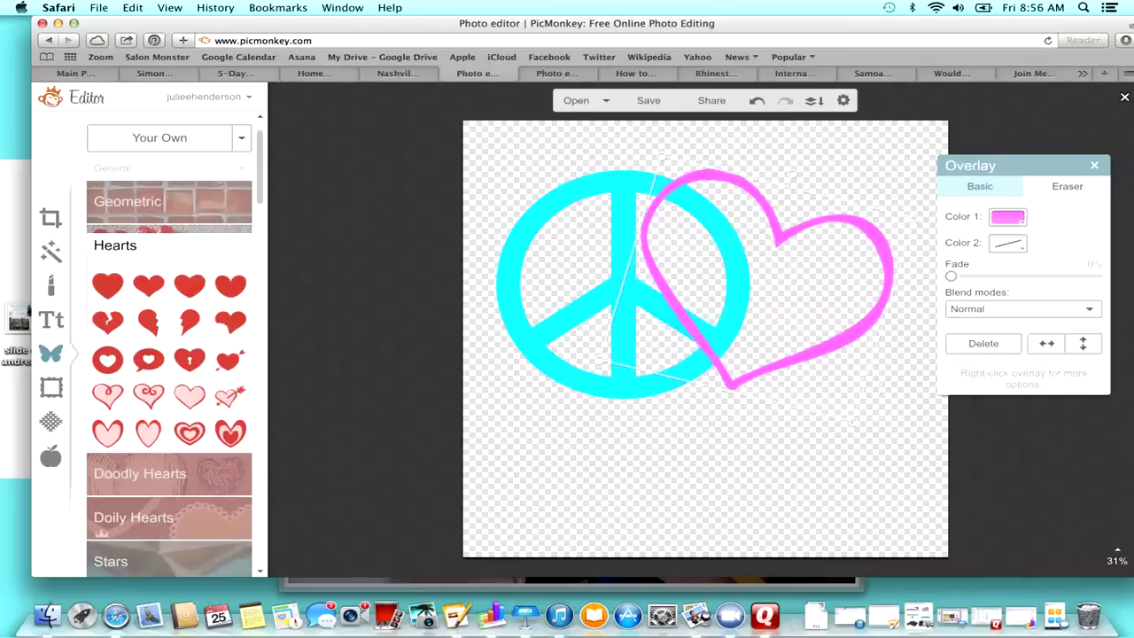
{"action": "left_click", "coordinate": [762, 469]}
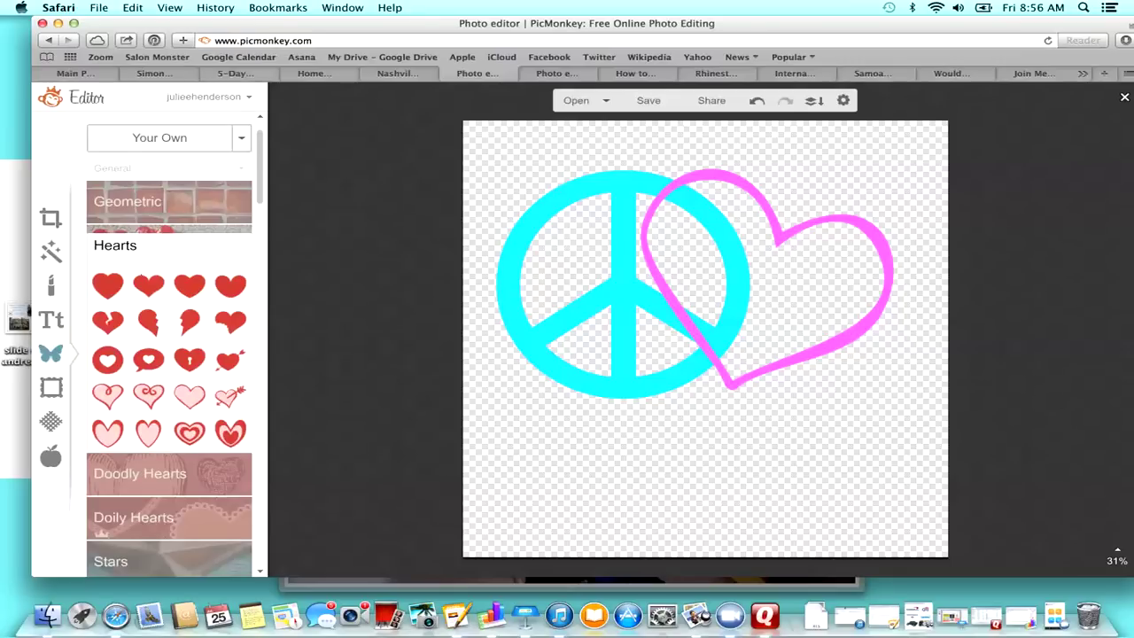
Send the pink heart to the back, behind the peace sign.
{"action": "left_click", "coordinate": [764, 285]}
{"action": "right_click", "coordinate": [789, 249]}
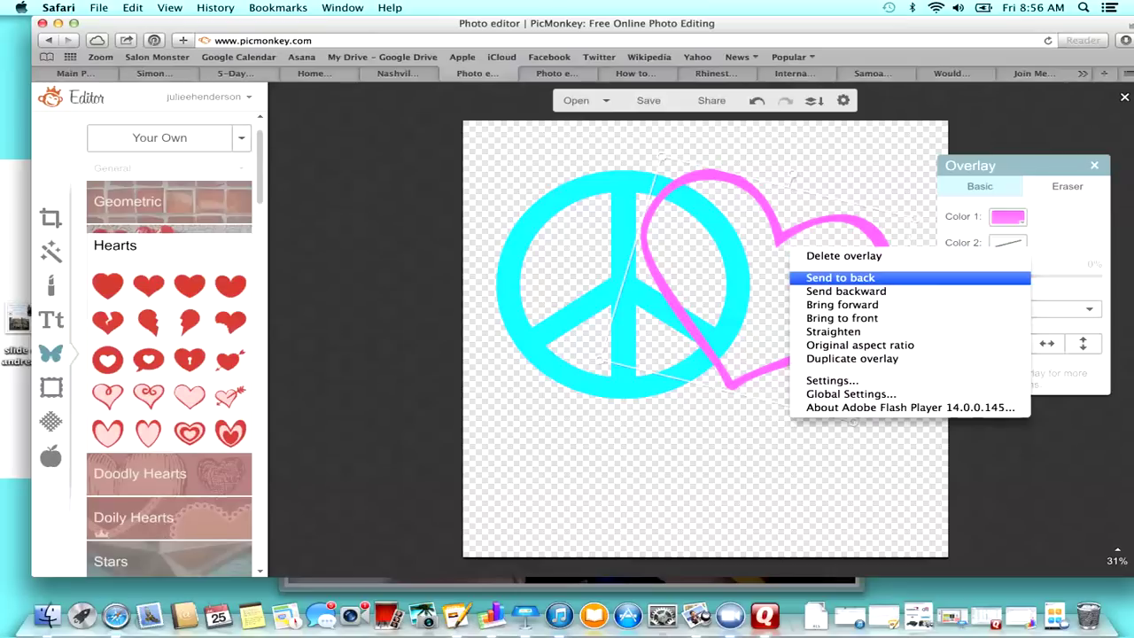
{"action": "left_click", "coordinate": [840, 277]}
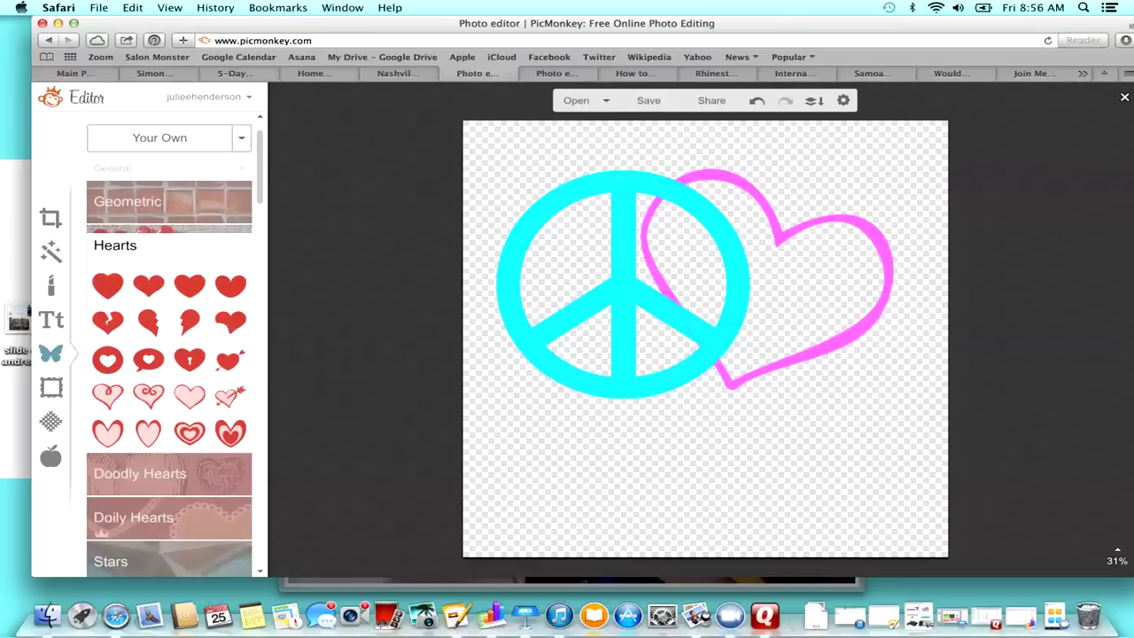
Bring the pink heart to the front, over the peace sign.
{"action": "left_click", "coordinate": [798, 268]}
{"action": "right_click", "coordinate": [797, 269]}
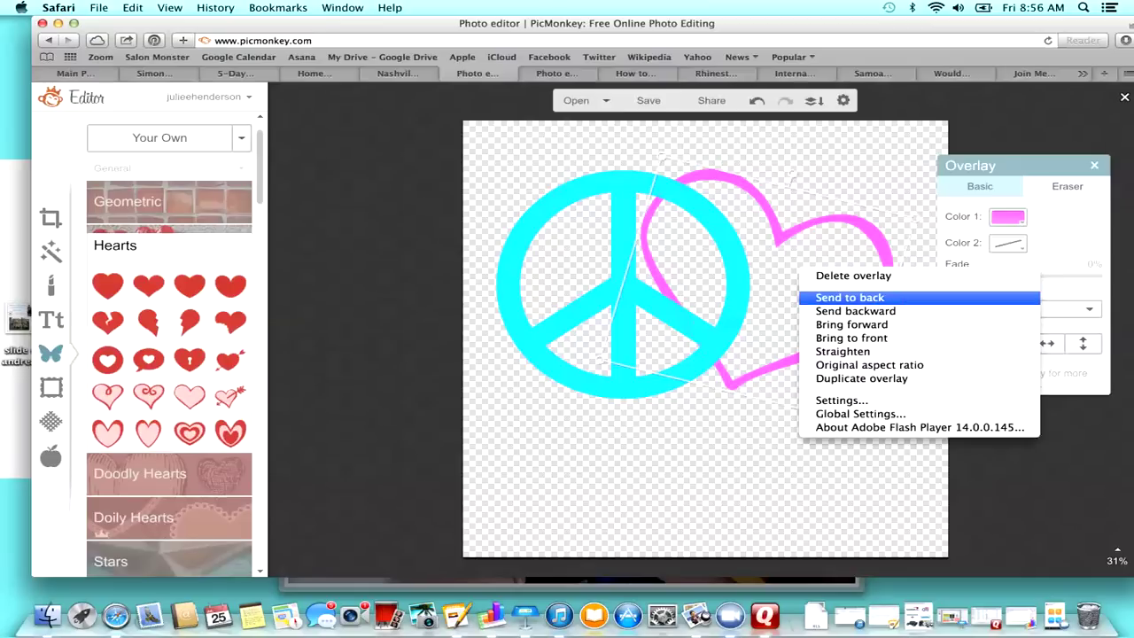
{"action": "left_click", "coordinate": [850, 337]}
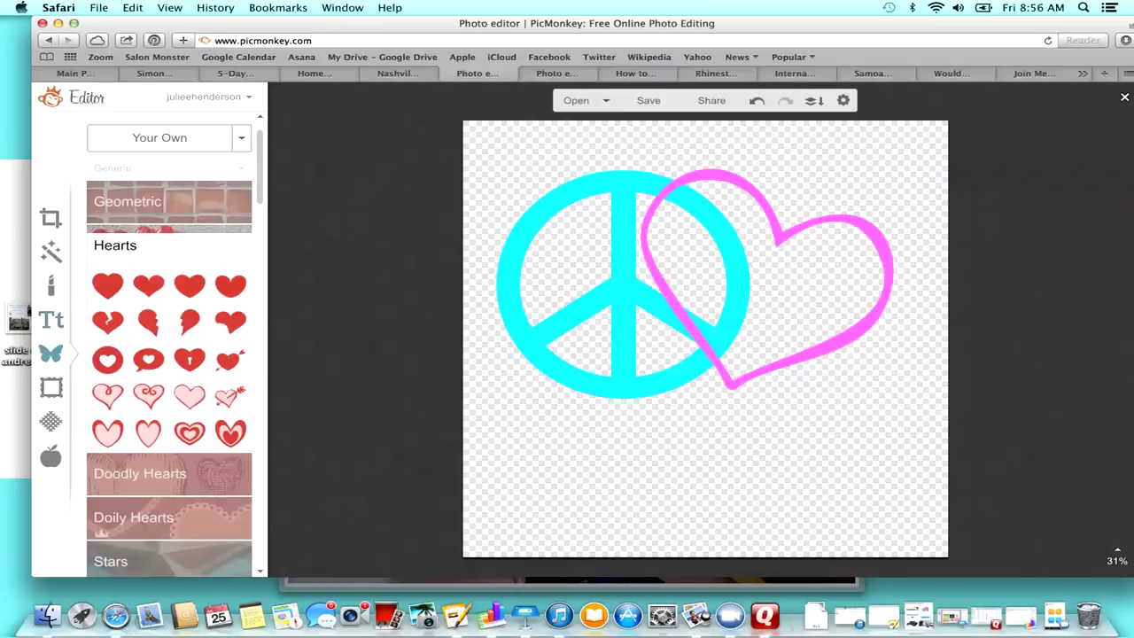
Add a first name as a text object in the Sacramento font.
{"action": "left_click", "coordinate": [51, 320]}
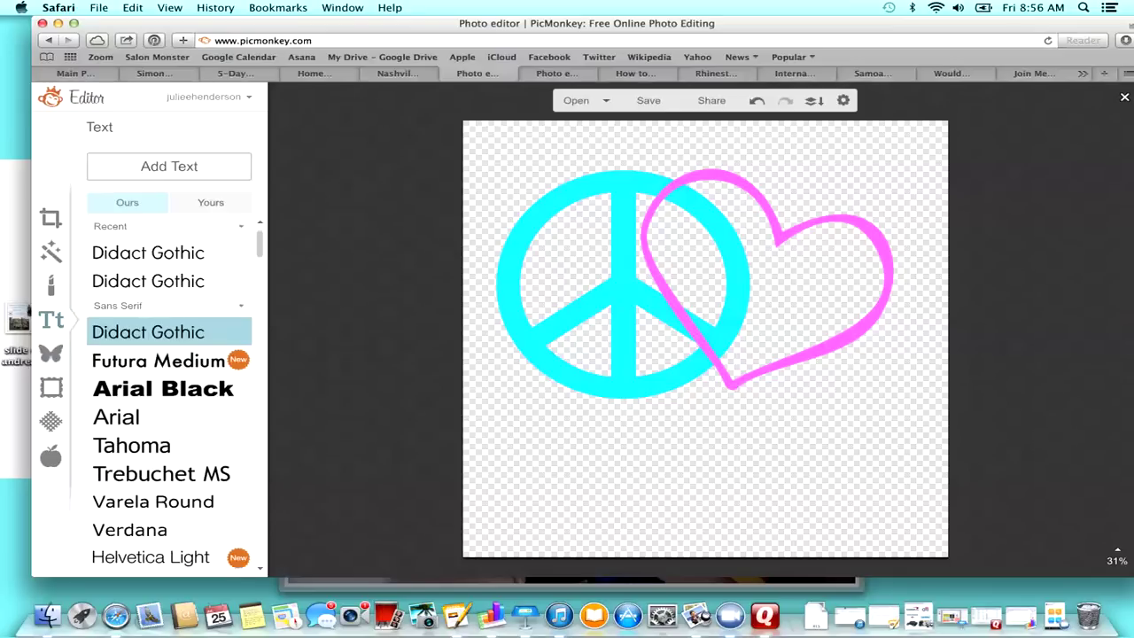
{"action": "scroll", "coordinate": [169, 390], "scroll_direction": "down", "scroll_amount": 20}
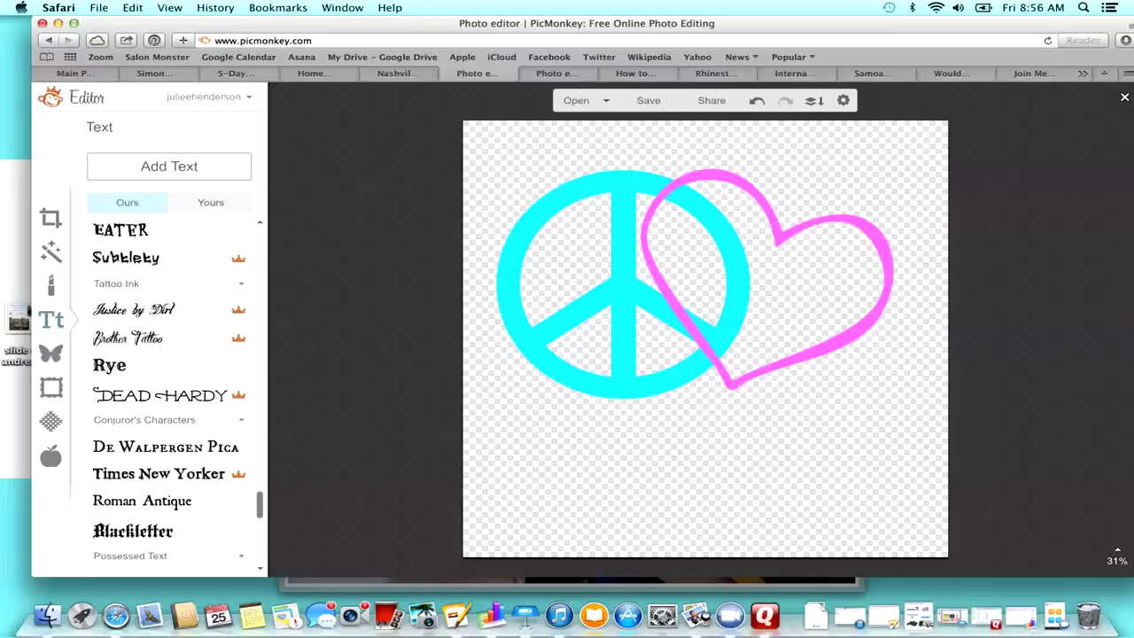
{"action": "scroll", "coordinate": [169, 390], "scroll_direction": "down", "scroll_amount": 10}
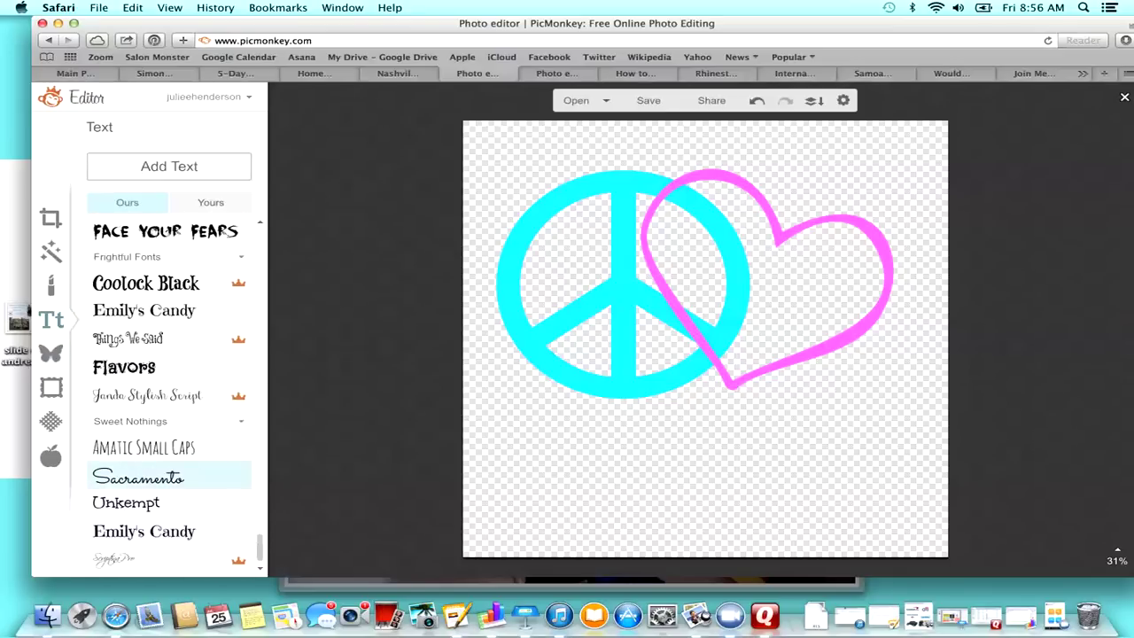
{"action": "scroll", "coordinate": [168, 496], "scroll_direction": "up", "scroll_amount": 1}
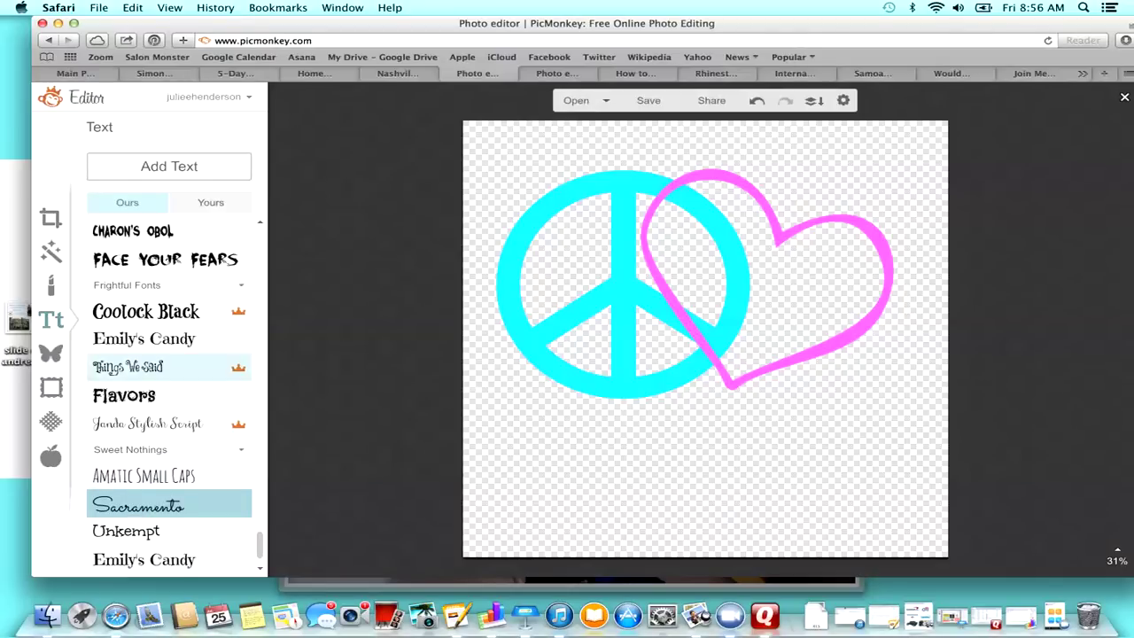
{"action": "left_click", "coordinate": [168, 166]}
{"action": "type", "text": "Julie"}
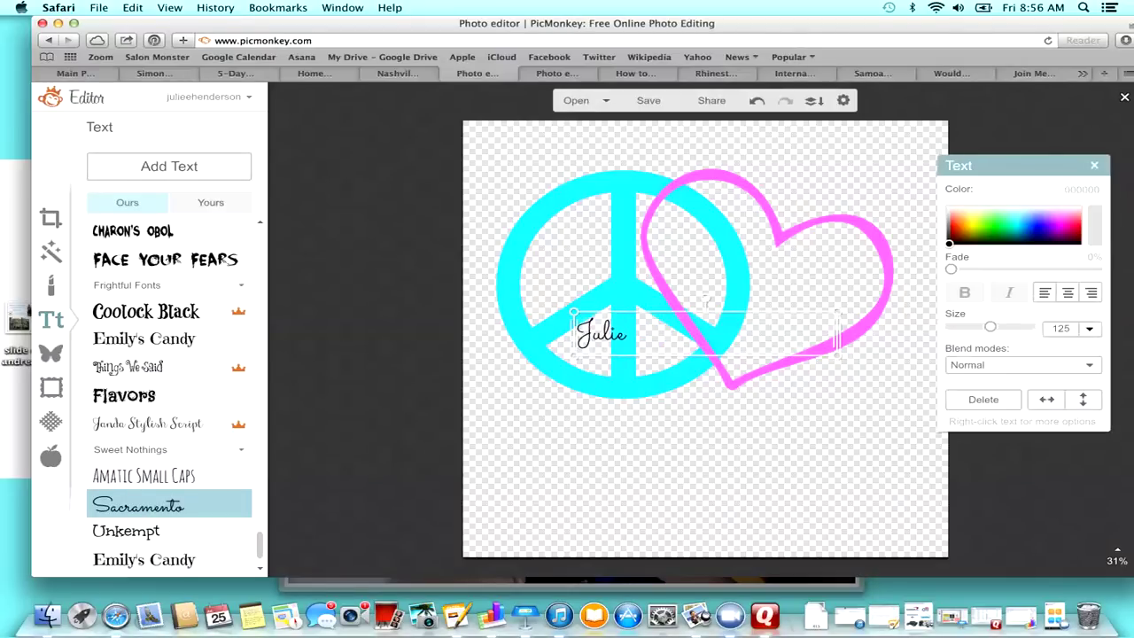
{"action": "key", "text": "Escape"}
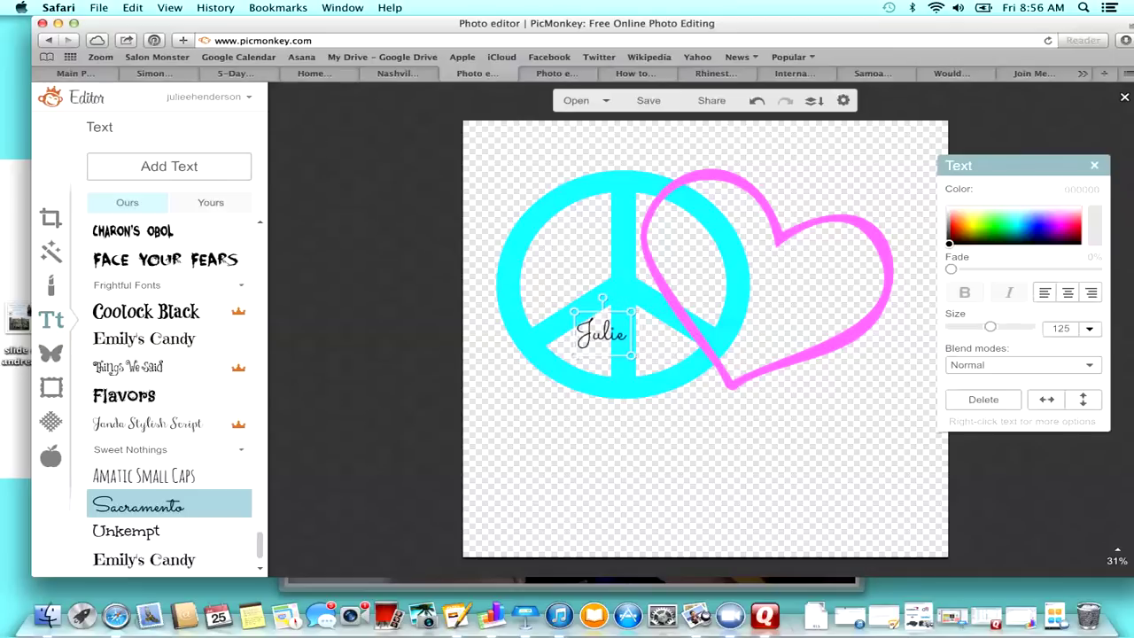
Enlarge the name text to size 643 and place it across the lower part of the peace sign and heart.
{"action": "left_click_drag", "start_coordinate": [631, 355], "coordinate": [856, 521]}
{"action": "left_click_drag", "start_coordinate": [720, 415], "coordinate": [729, 376]}
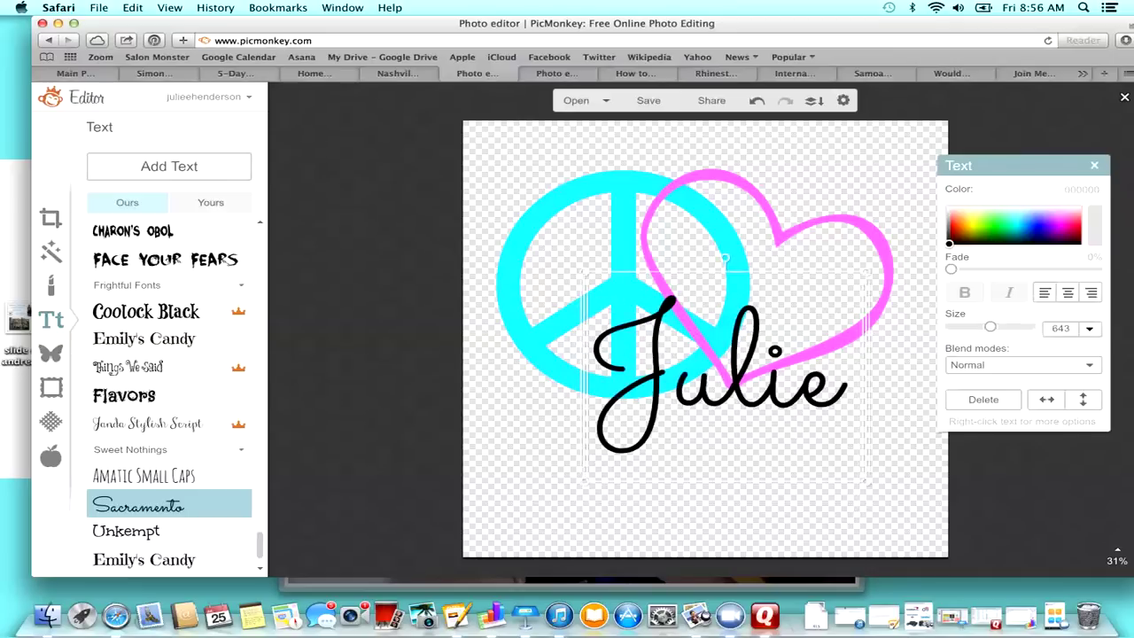
{"action": "key", "text": "Escape"}
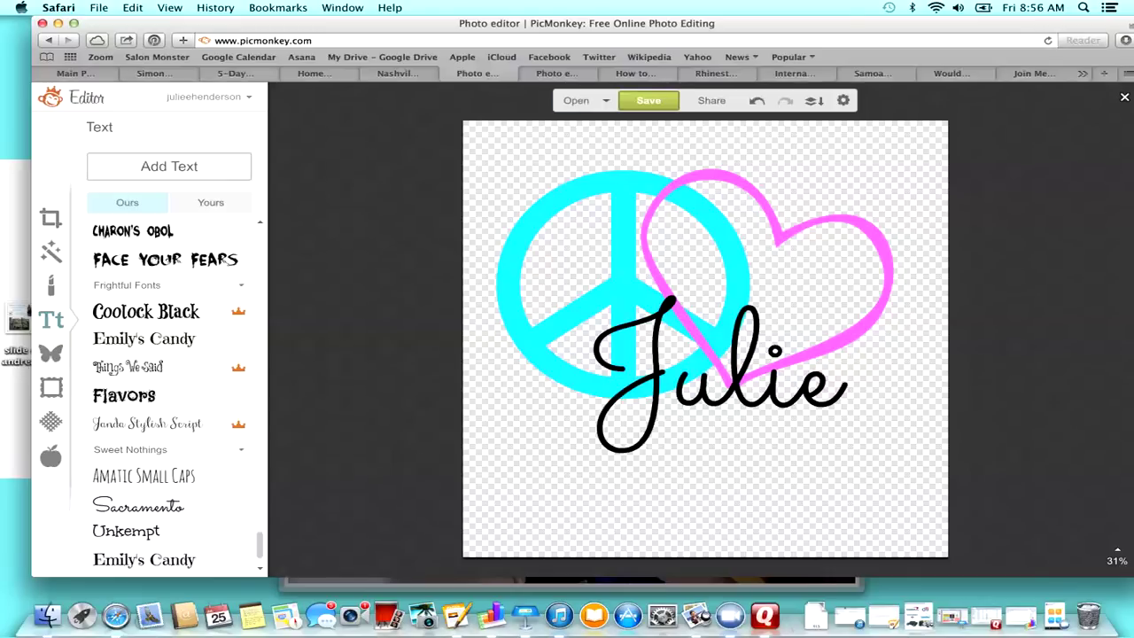
Review the design with its PNG save options and return to the editor without saving.
{"action": "left_click", "coordinate": [648, 100]}
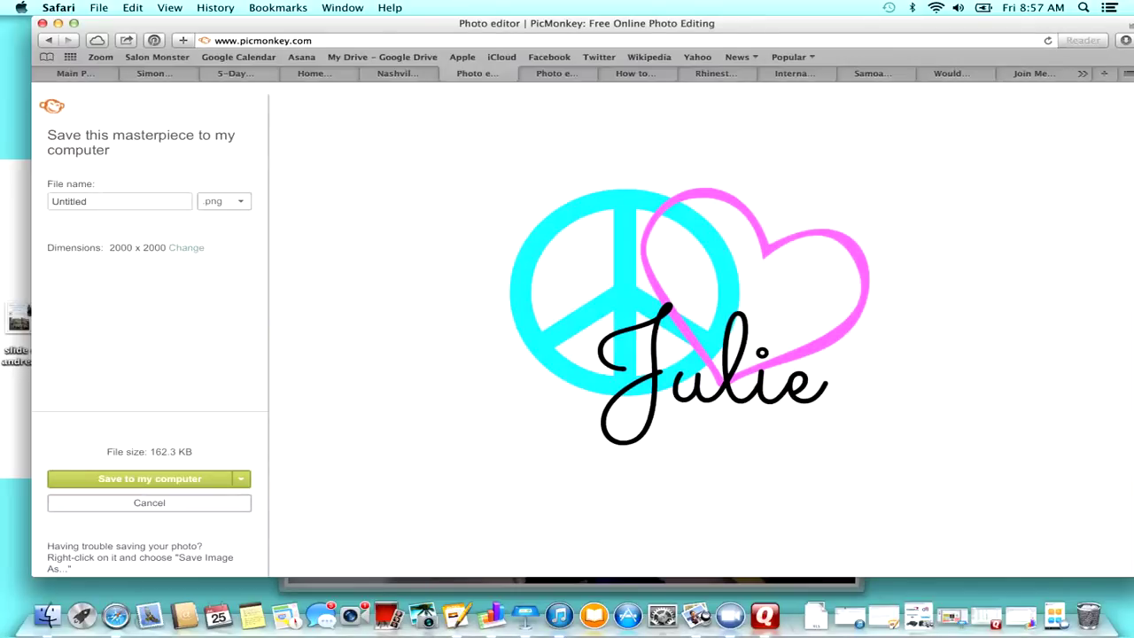
{"action": "left_click", "coordinate": [149, 503]}
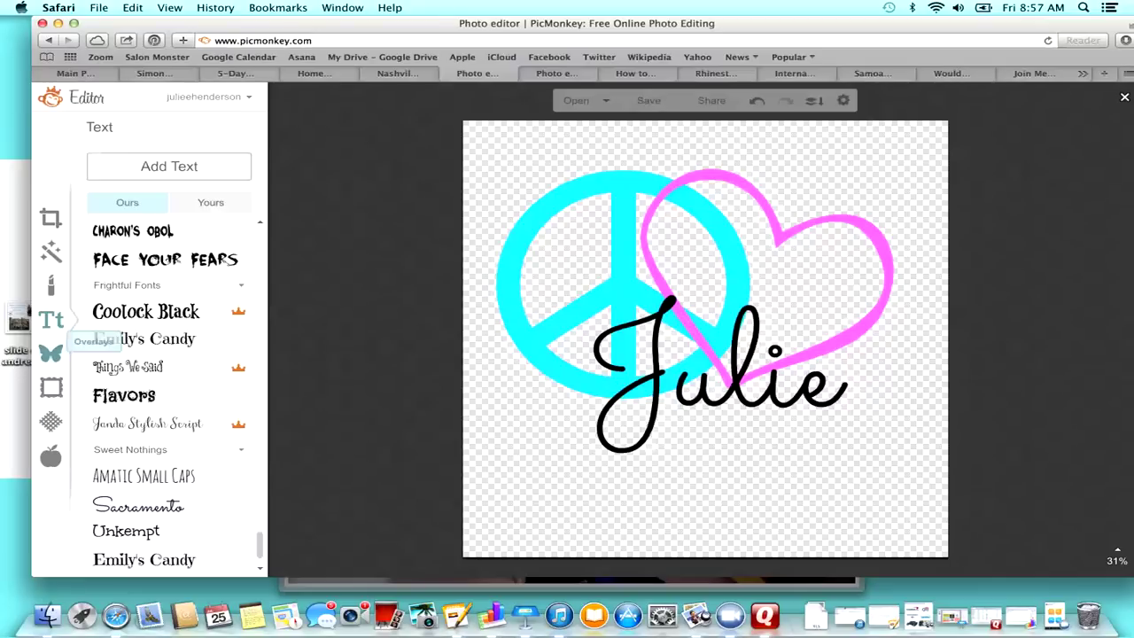
Browse the overlay categories from Hearts to the Nature group, then view the available themes.
{"action": "left_click", "coordinate": [51, 353]}
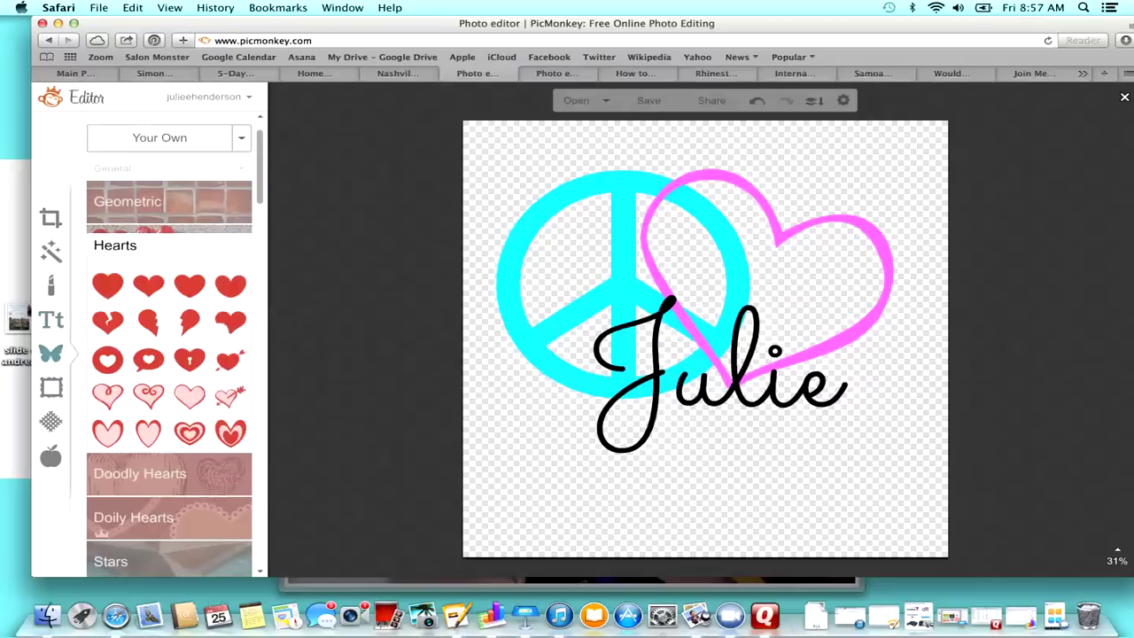
{"action": "scroll", "coordinate": [168, 354], "scroll_direction": "down", "scroll_amount": 10}
{"action": "scroll", "coordinate": [168, 346], "scroll_direction": "down", "scroll_amount": 12}
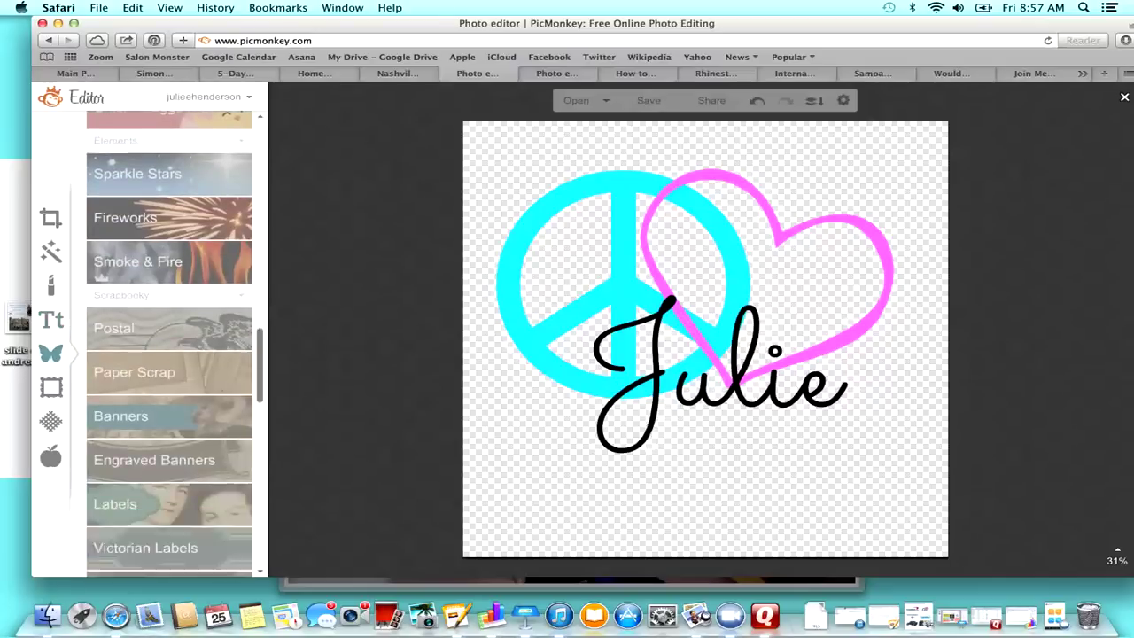
{"action": "scroll", "coordinate": [168, 345], "scroll_direction": "down", "scroll_amount": 12}
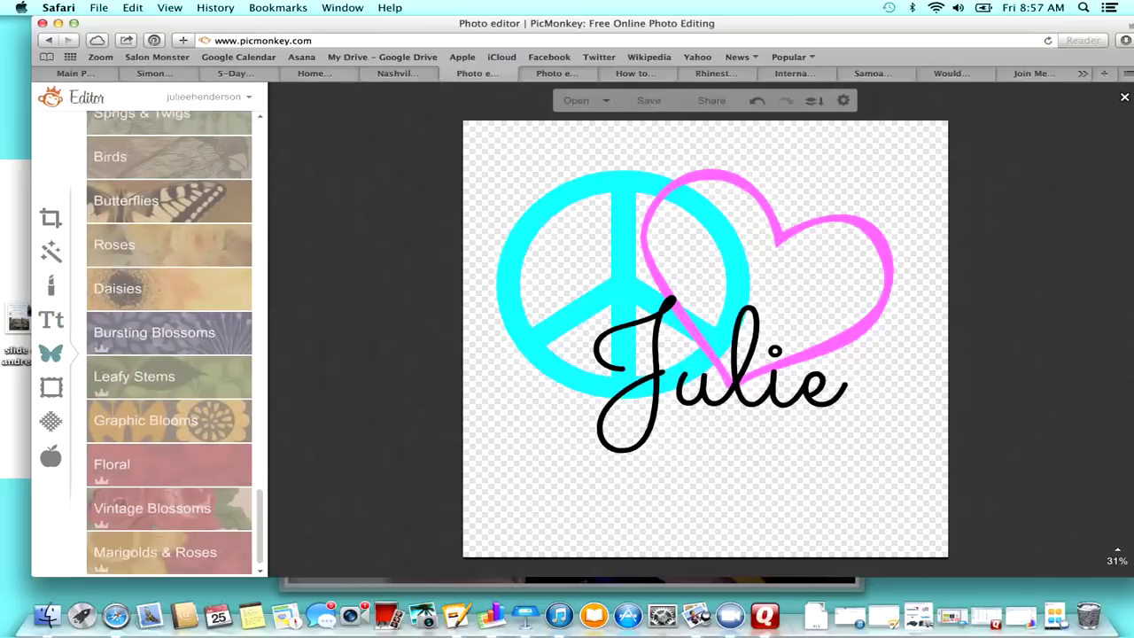
{"action": "scroll", "coordinate": [169, 345], "scroll_direction": "up", "scroll_amount": 6}
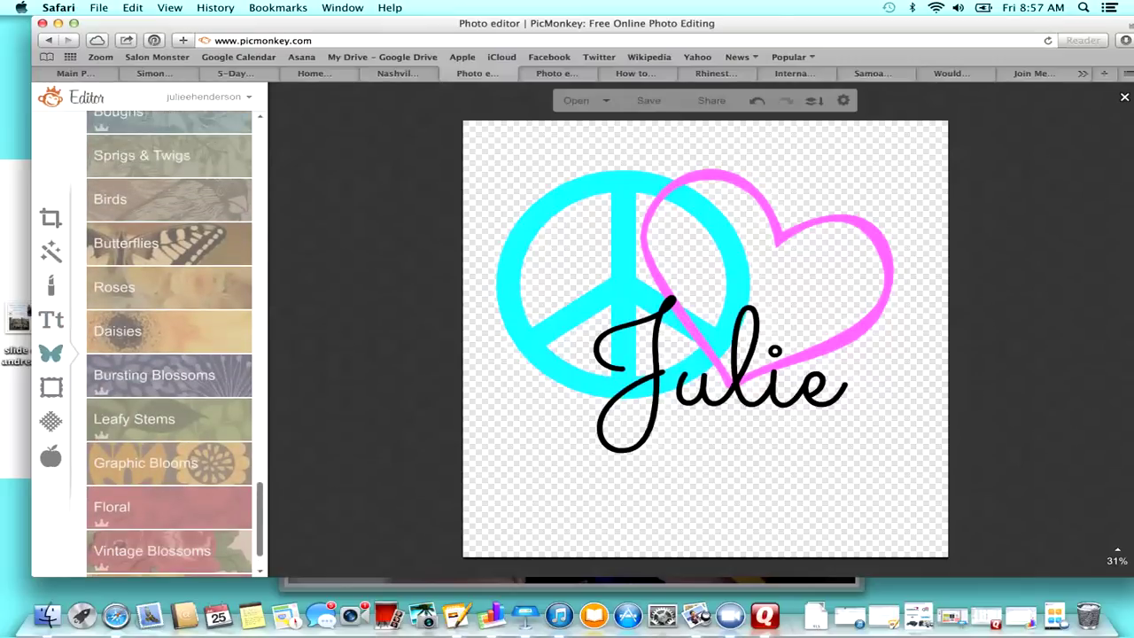
{"action": "scroll", "coordinate": [169, 346], "scroll_direction": "up", "scroll_amount": 5}
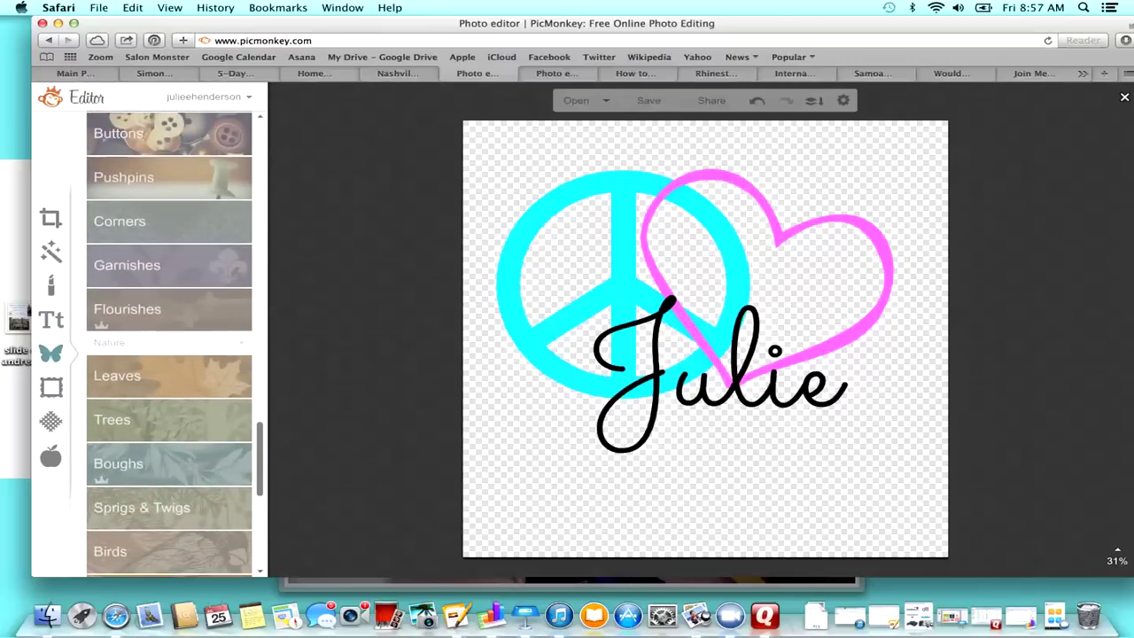
{"action": "scroll", "coordinate": [169, 345], "scroll_direction": "up", "scroll_amount": 5}
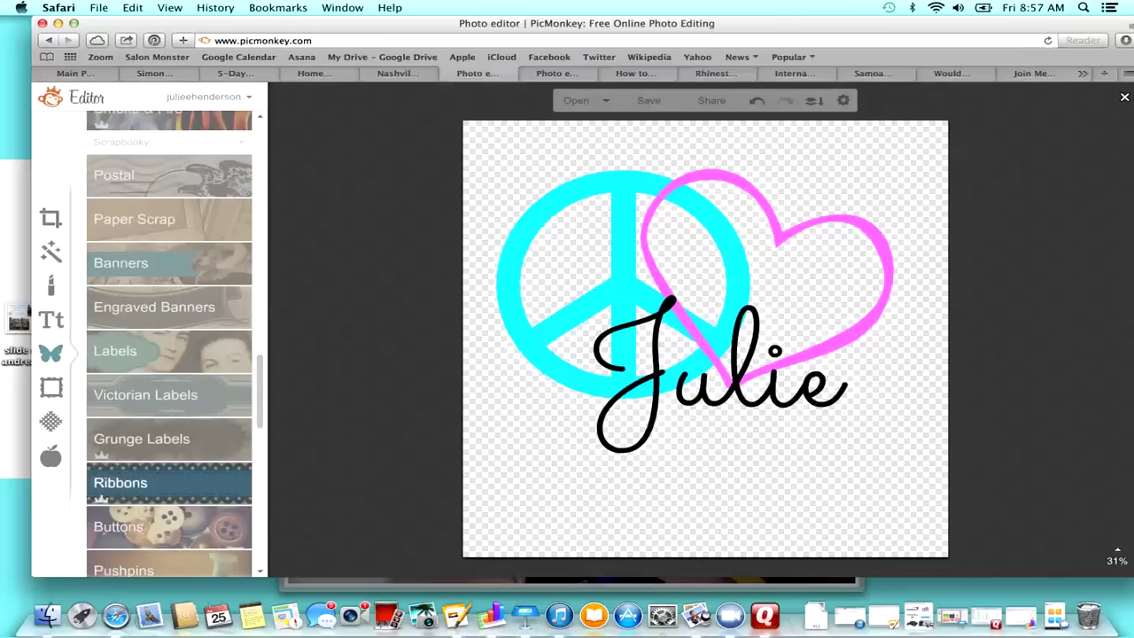
{"action": "left_click", "coordinate": [50, 456]}
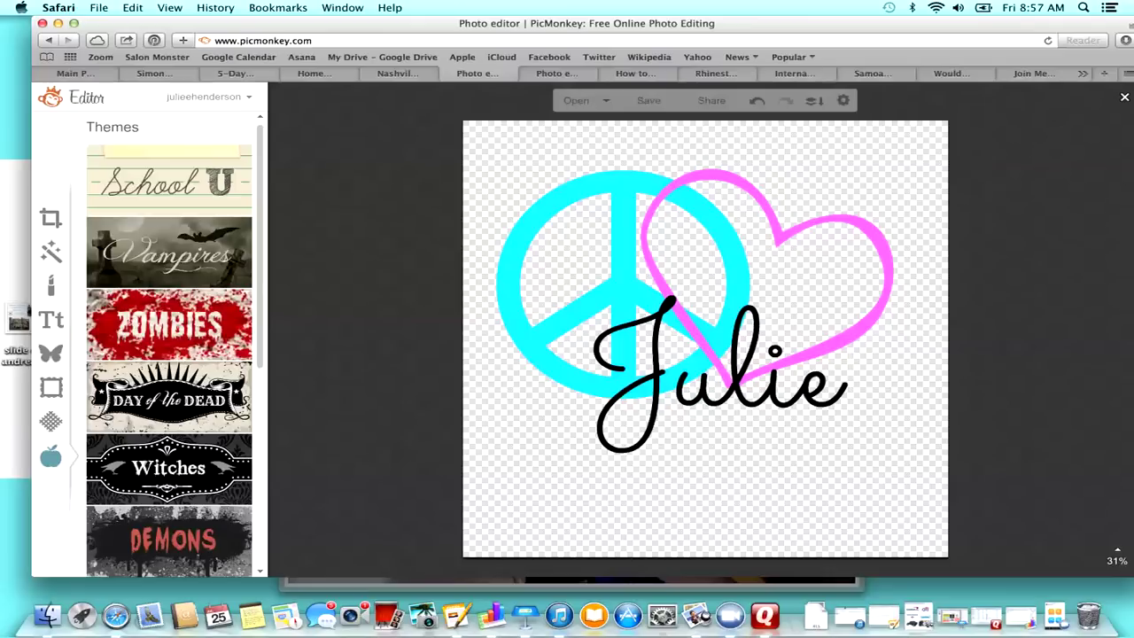
Examine the contents of the Zombies and Demons themes and the list of available textures.
{"action": "left_click", "coordinate": [168, 324]}
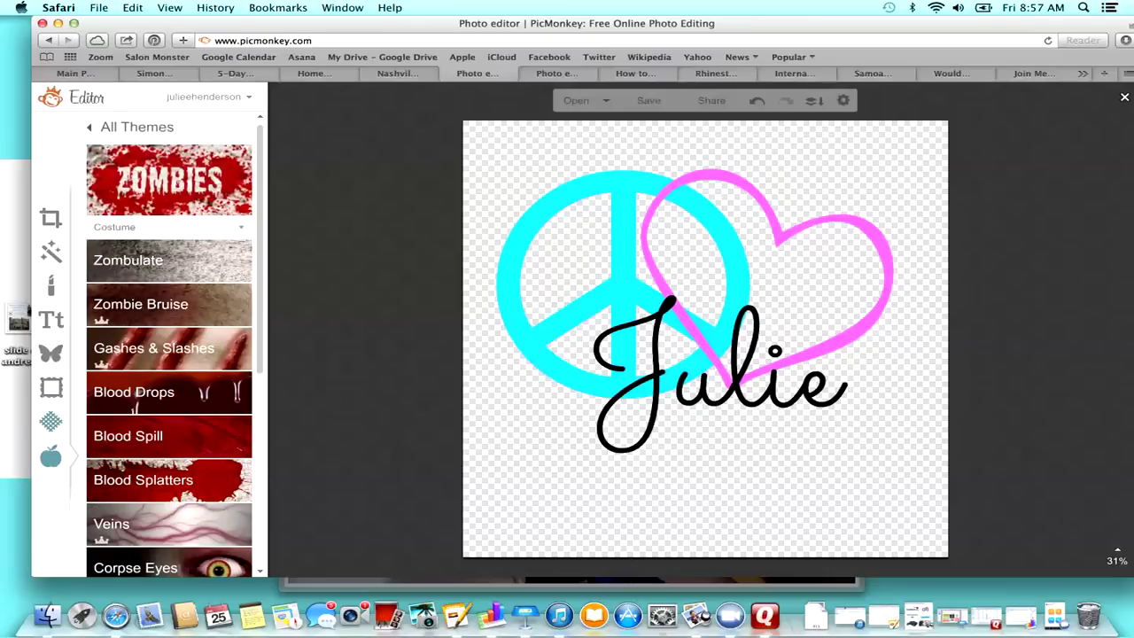
{"action": "left_click", "coordinate": [50, 422]}
{"action": "left_click", "coordinate": [51, 456]}
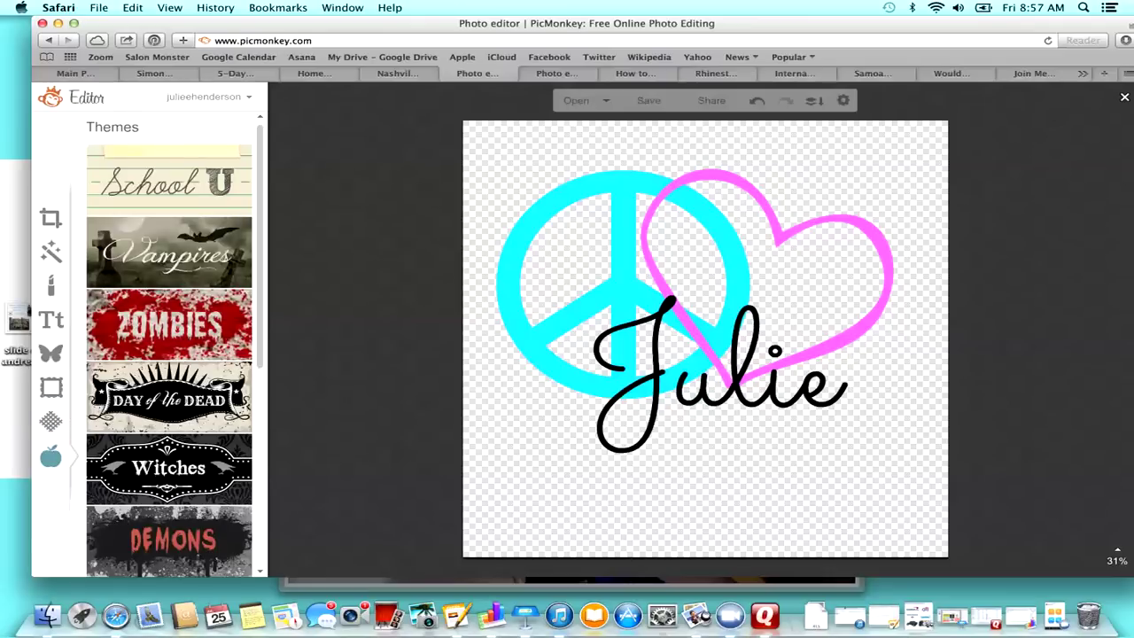
{"action": "left_click", "coordinate": [168, 541]}
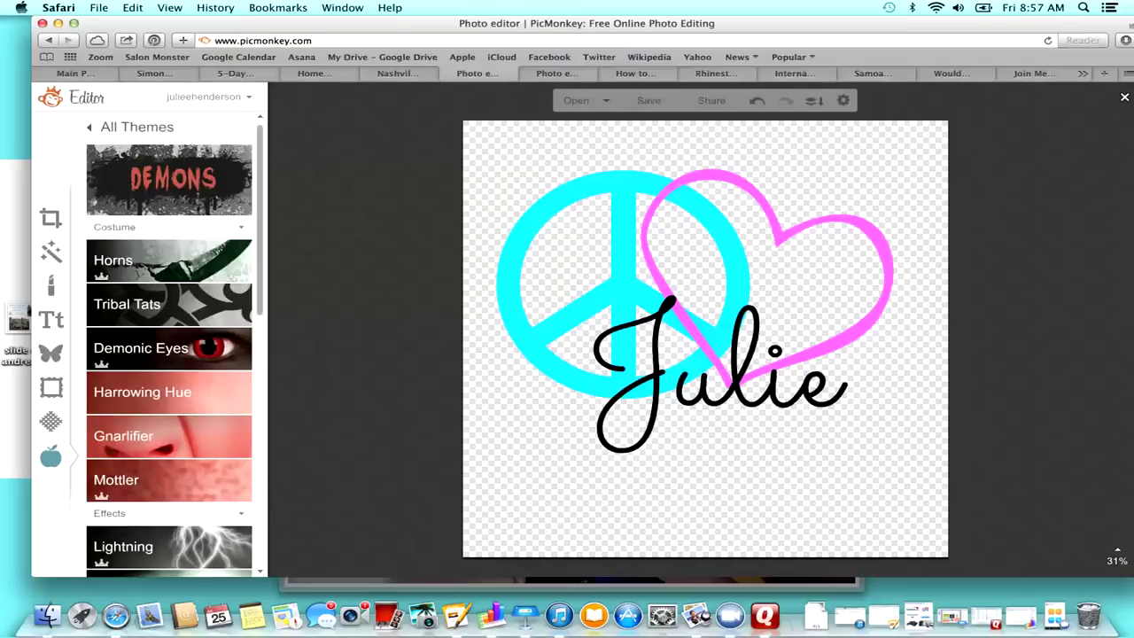
{"action": "scroll", "coordinate": [168, 345], "scroll_direction": "down", "scroll_amount": 10}
{"action": "scroll", "coordinate": [169, 346], "scroll_direction": "down", "scroll_amount": 5}
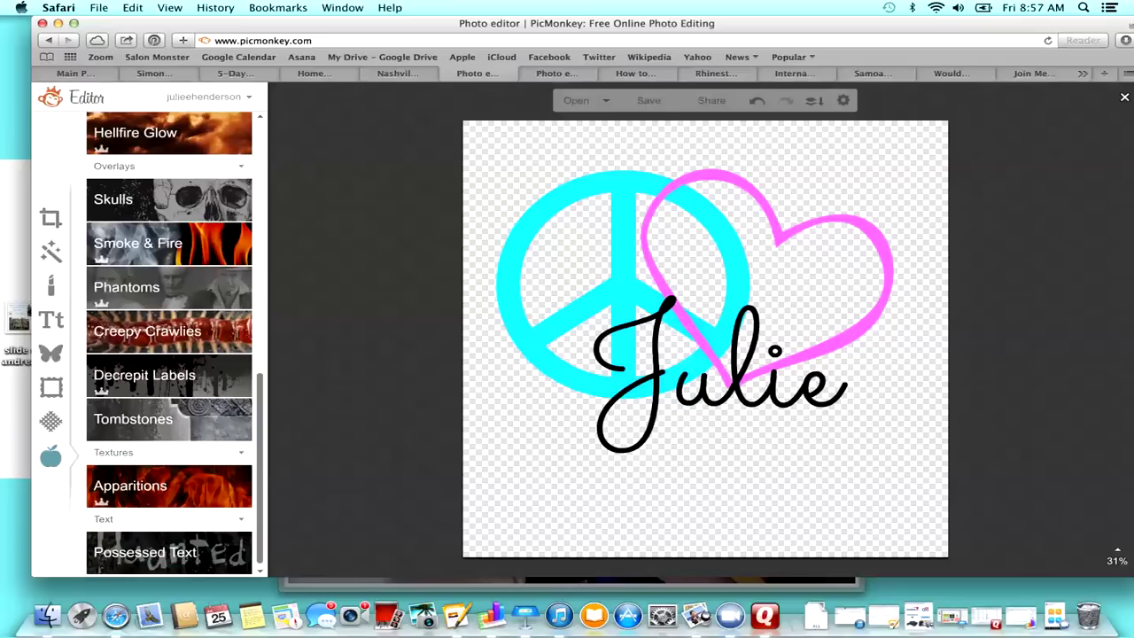
{"action": "left_click", "coordinate": [51, 422]}
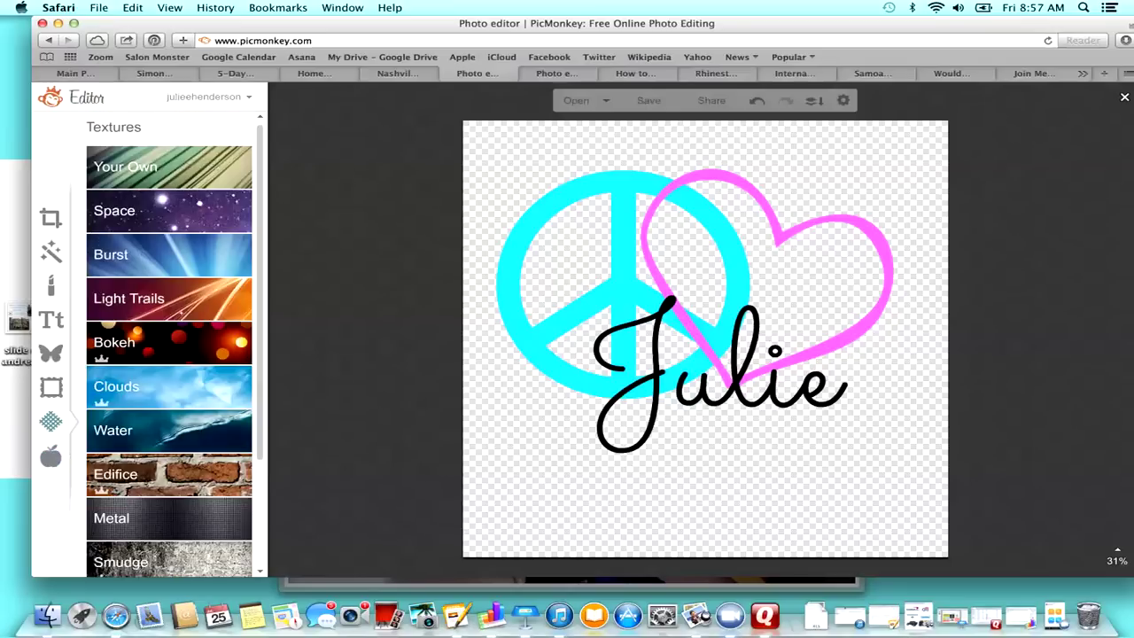
{"action": "scroll", "coordinate": [168, 345], "scroll_direction": "down", "scroll_amount": 4}
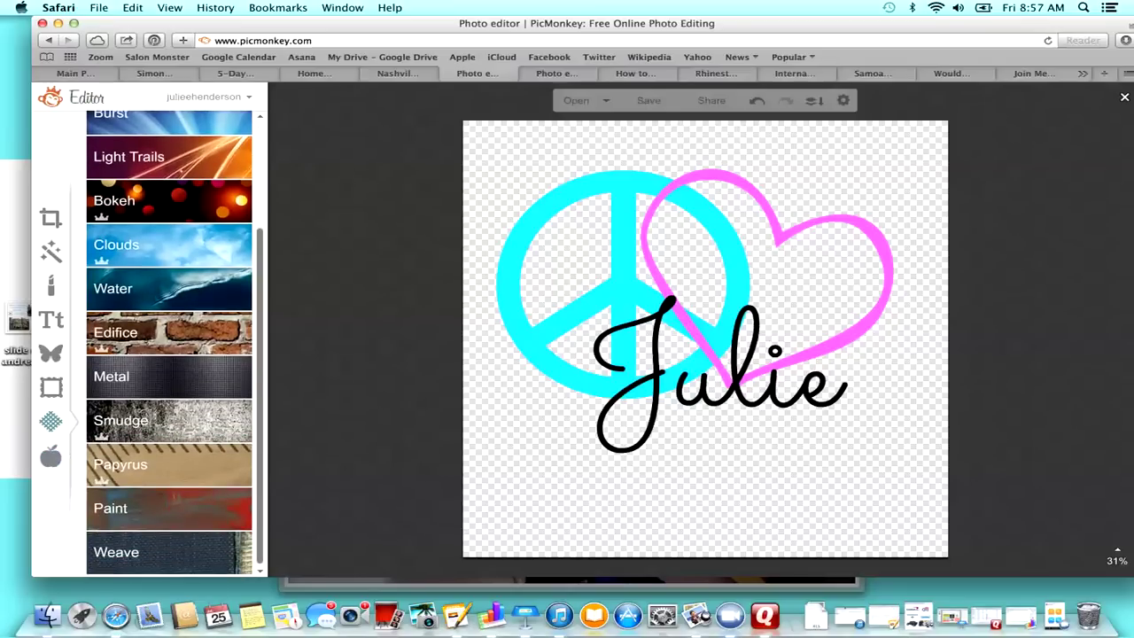
{"action": "scroll", "coordinate": [168, 346], "scroll_direction": "up", "scroll_amount": 2}
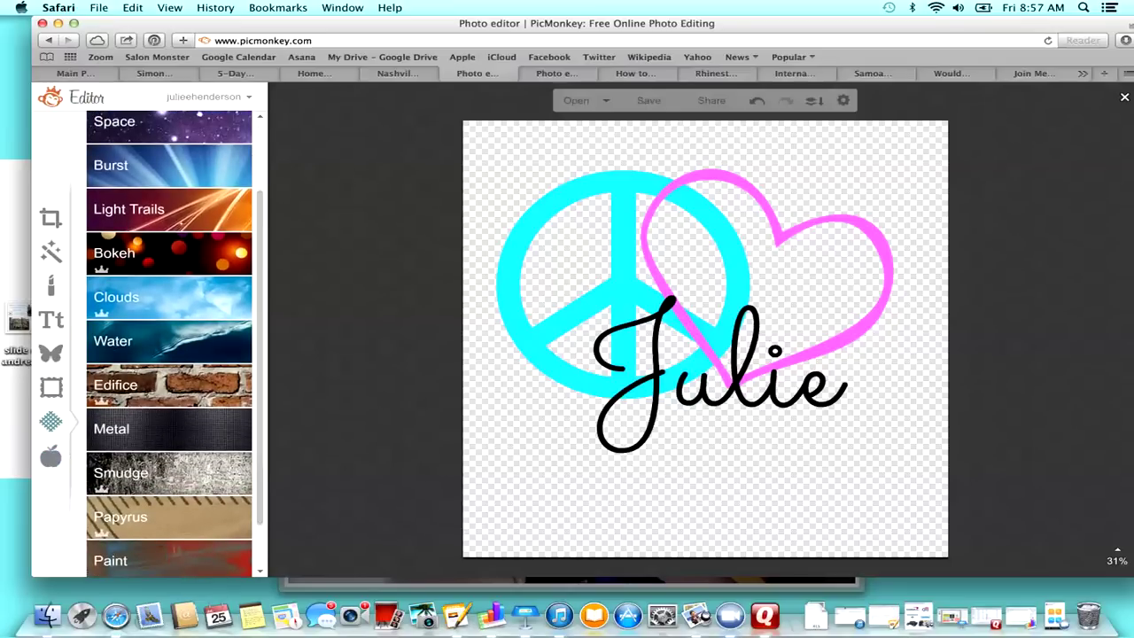
Add the square Grunge Labels overlay and enlarge it to cover most of the peace sign, heart and name.
{"action": "left_click", "coordinate": [49, 350]}
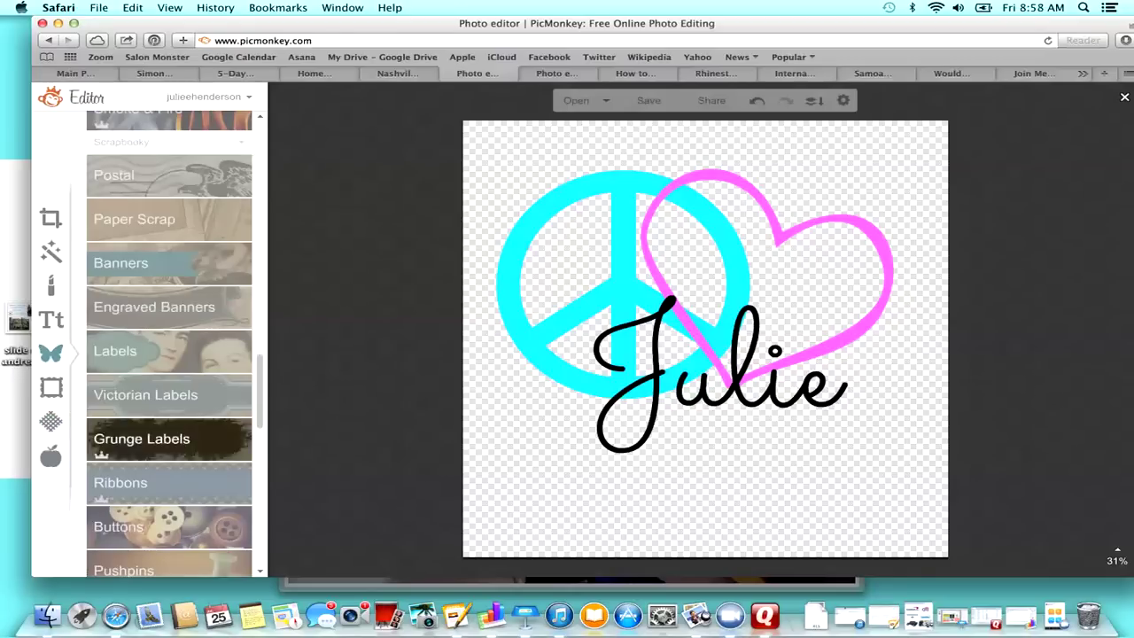
{"action": "left_click", "coordinate": [142, 439]}
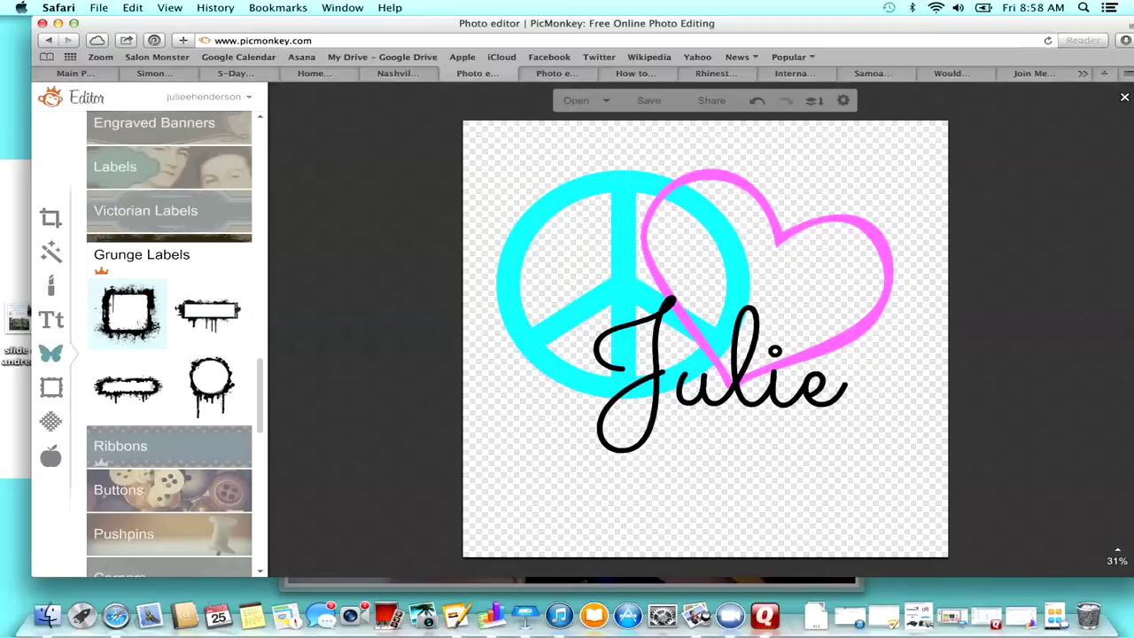
{"action": "left_click", "coordinate": [129, 312]}
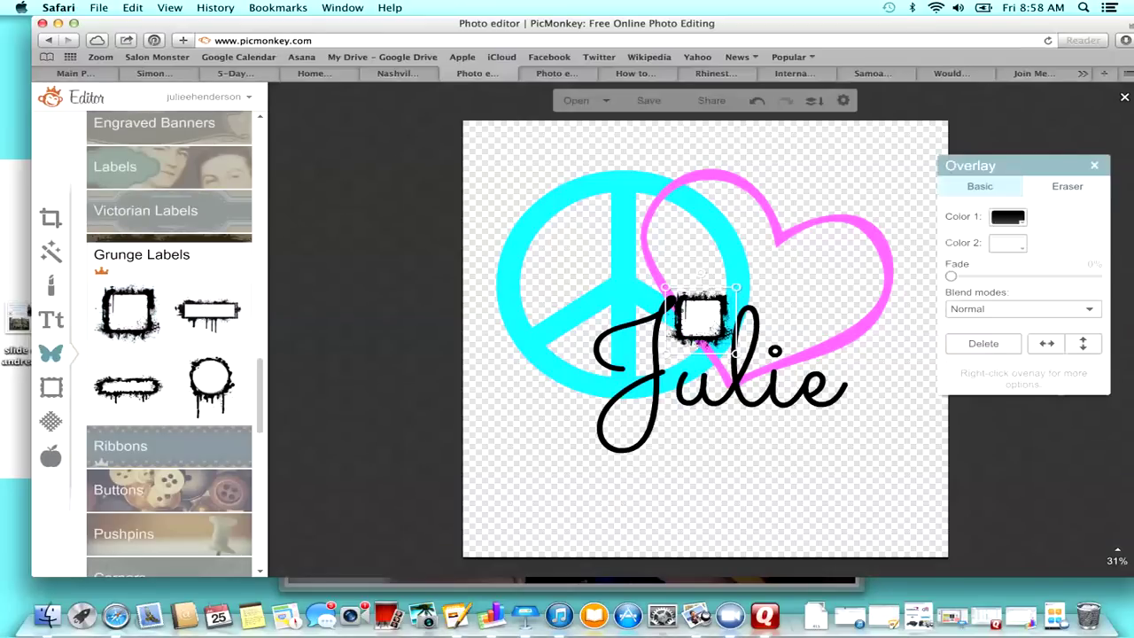
{"action": "left_click_drag", "start_coordinate": [736, 353], "coordinate": [945, 546]}
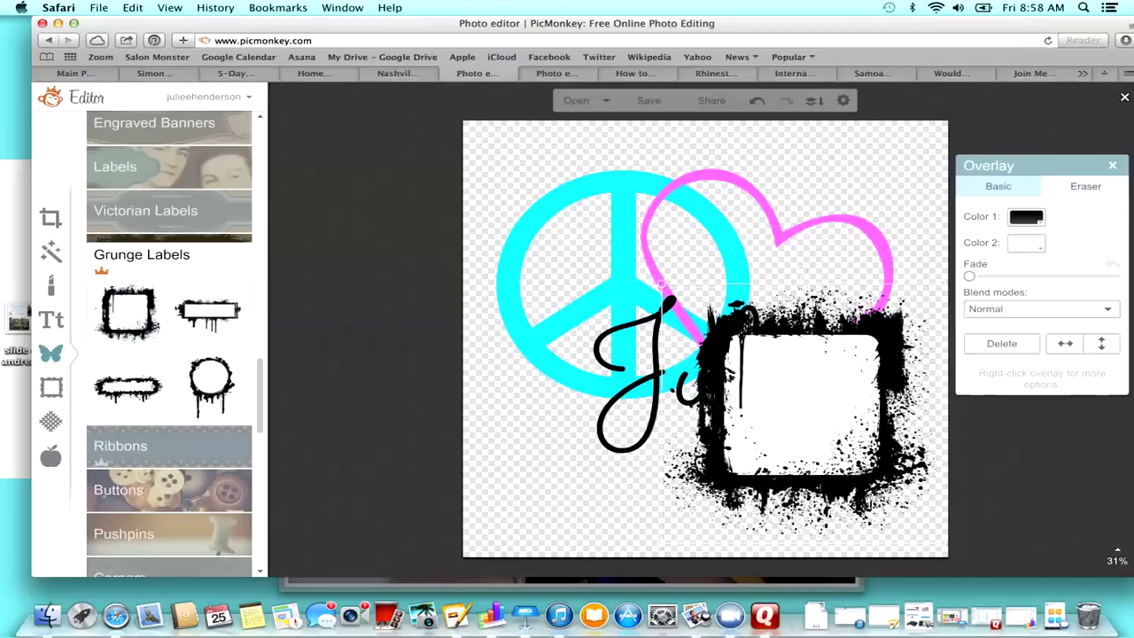
{"action": "left_click_drag", "start_coordinate": [805, 416], "coordinate": [659, 313]}
{"action": "left_click_drag", "start_coordinate": [801, 443], "coordinate": [914, 551]}
{"action": "left_click_drag", "start_coordinate": [749, 394], "coordinate": [711, 357]}
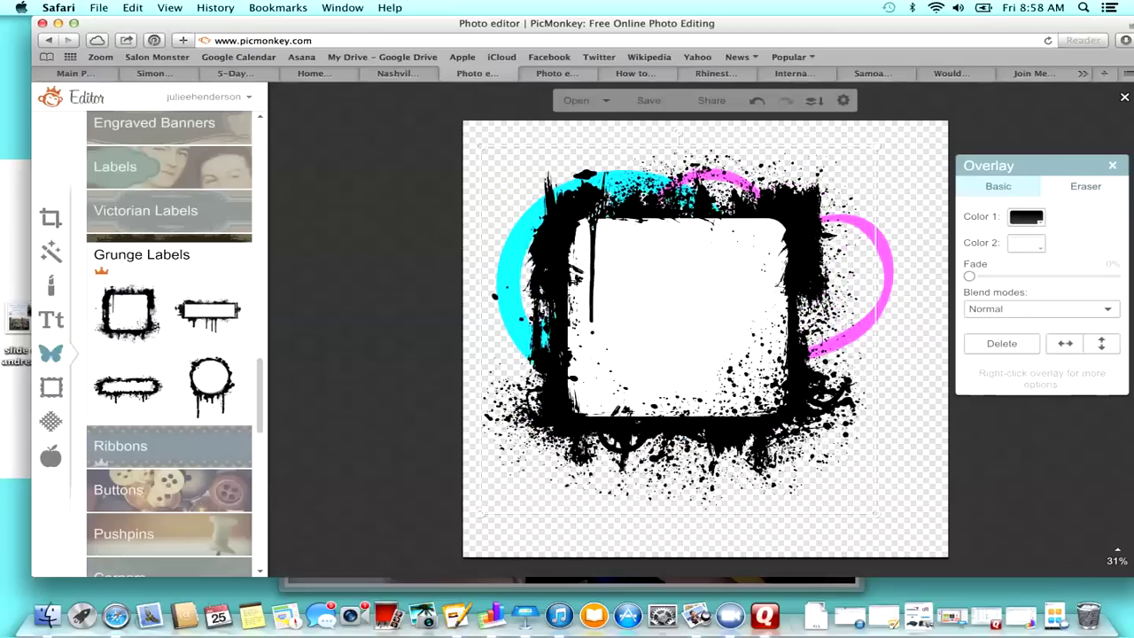
Recolor the grunge label's black splatter white and shift the label slightly up and to the right.
{"action": "left_click", "coordinate": [1026, 216]}
{"action": "left_click", "coordinate": [1011, 287]}
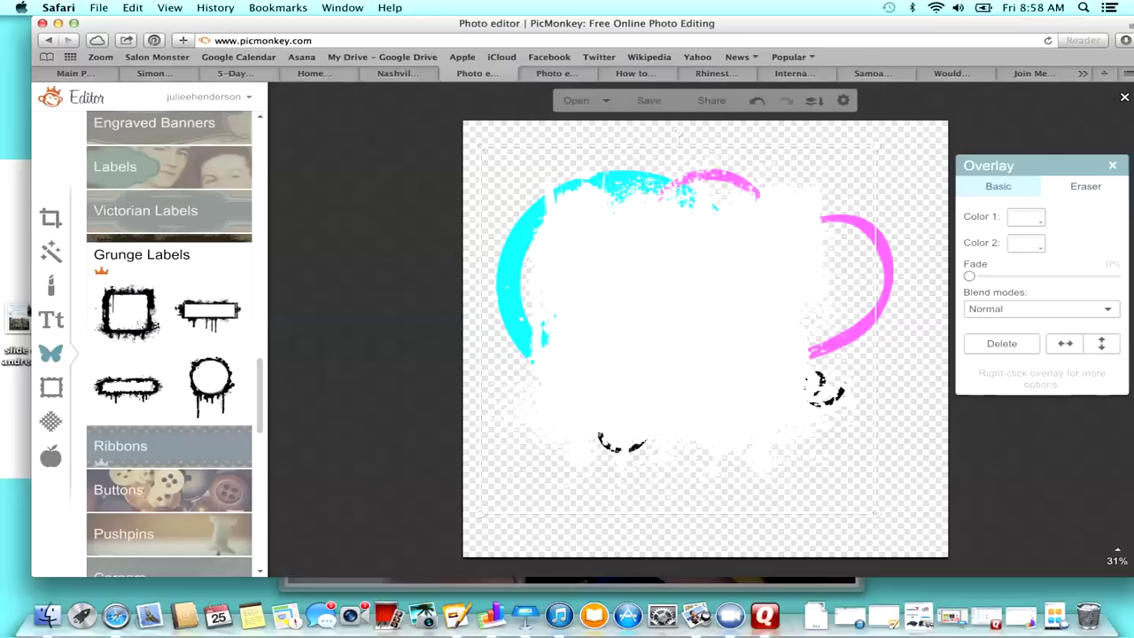
{"action": "left_click_drag", "start_coordinate": [678, 134], "coordinate": [692, 118]}
{"action": "key", "text": "Escape"}
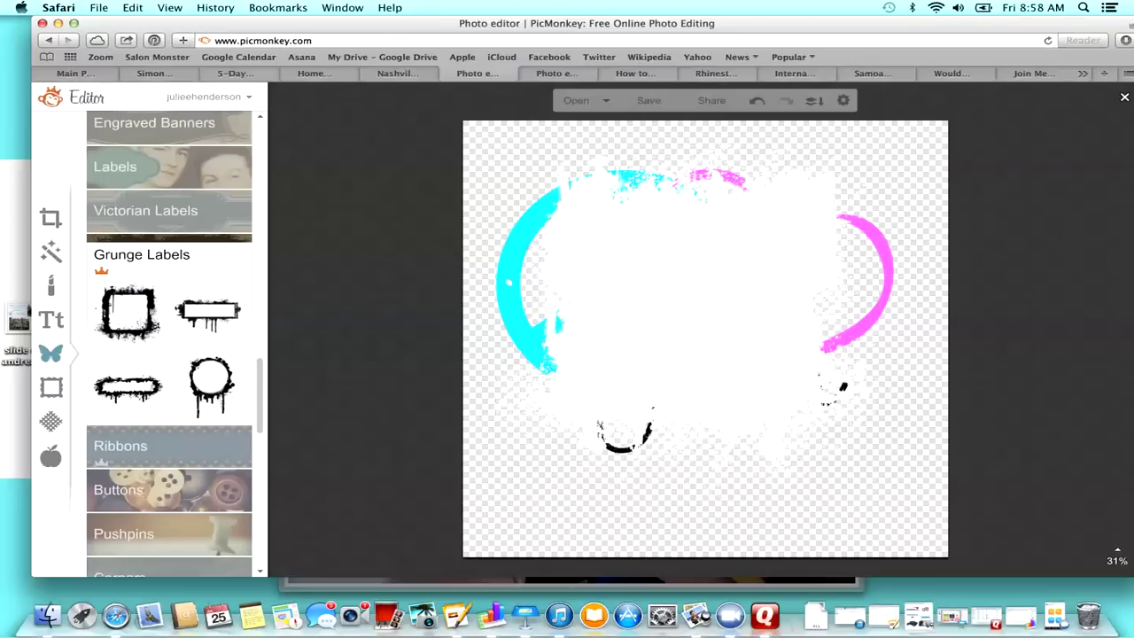
Send the white grunge label to the back, behind the peace sign, heart and name.
{"action": "right_click", "coordinate": [671, 289]}
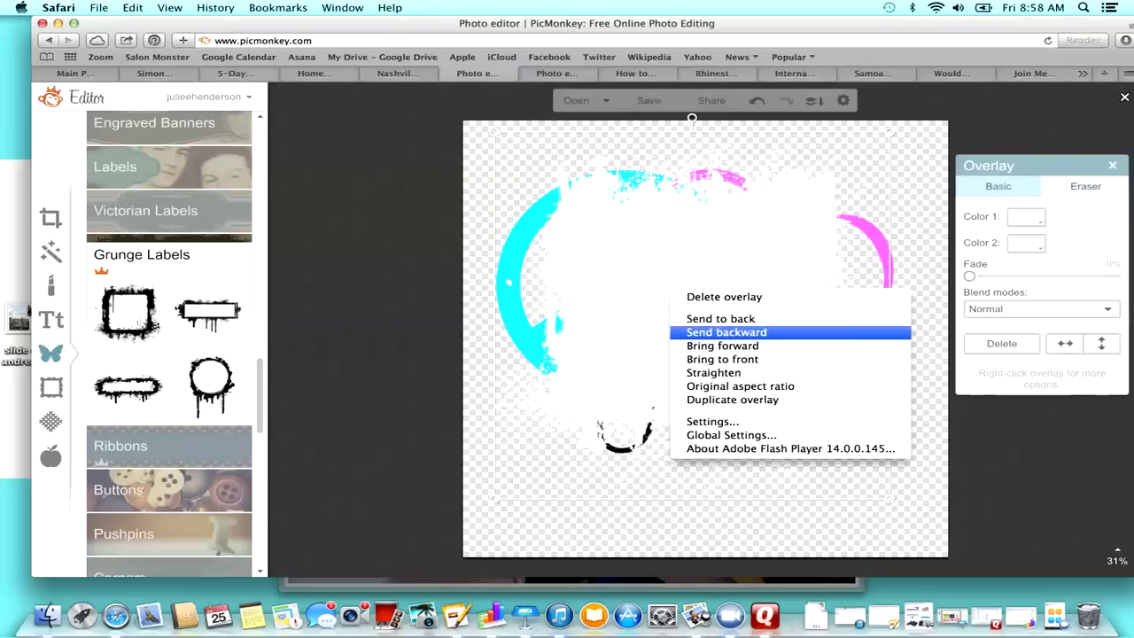
{"action": "left_click", "coordinate": [721, 318]}
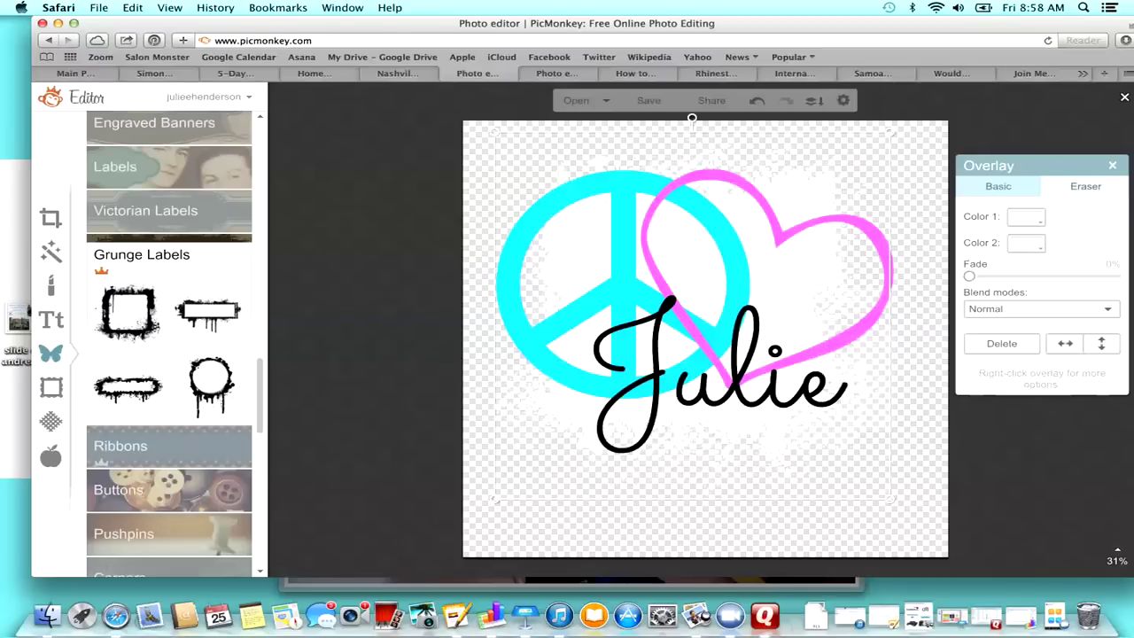
{"action": "key", "text": "Escape"}
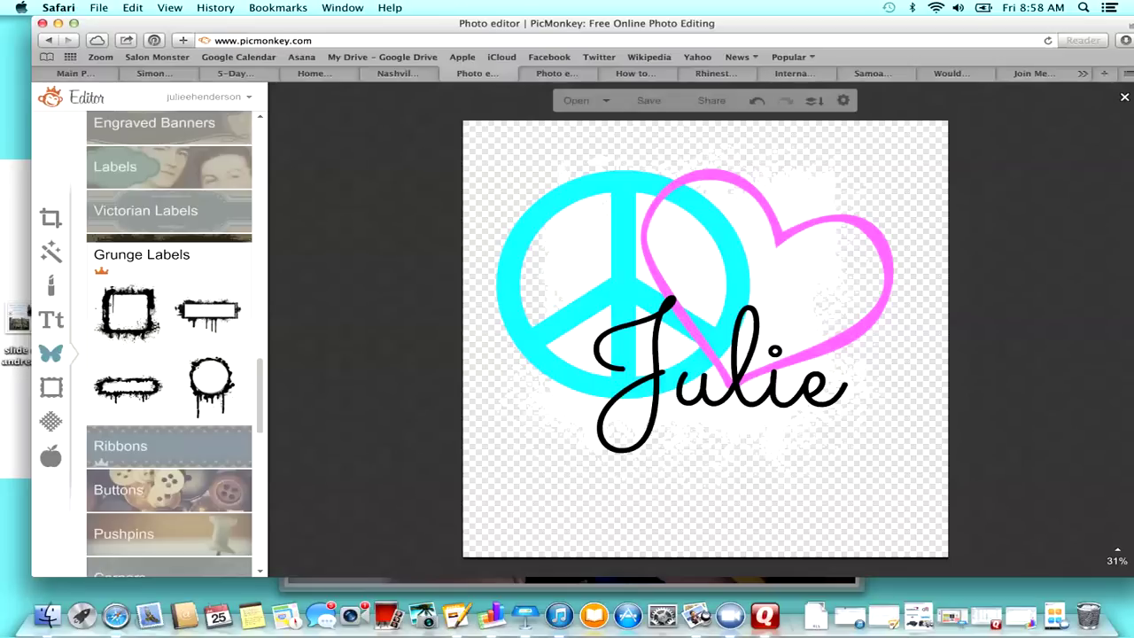
Save the design to the Desktop as a PNG file named "logo test".
{"action": "left_click", "coordinate": [649, 100]}
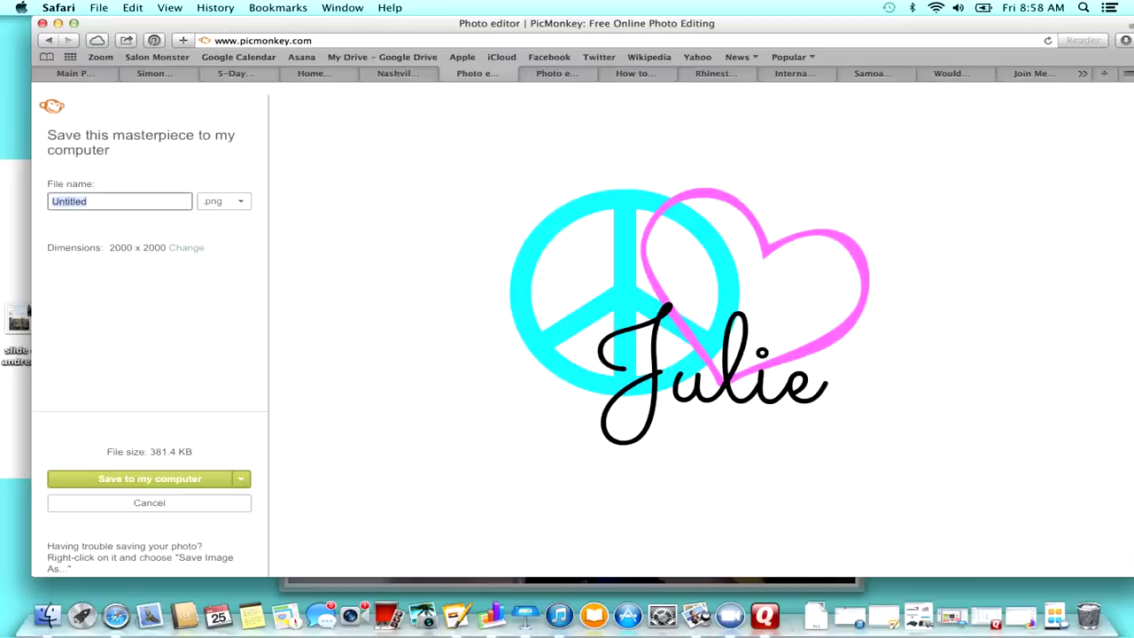
{"action": "type", "text": "logo test"}
{"action": "key", "text": "Return"}
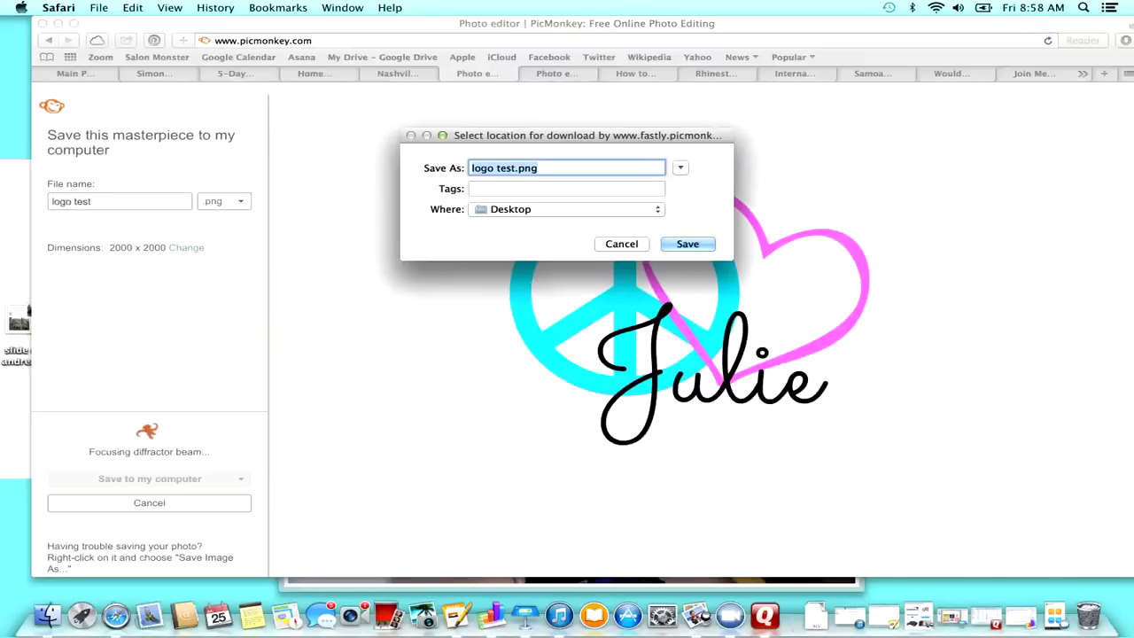
{"action": "key", "text": "Return"}
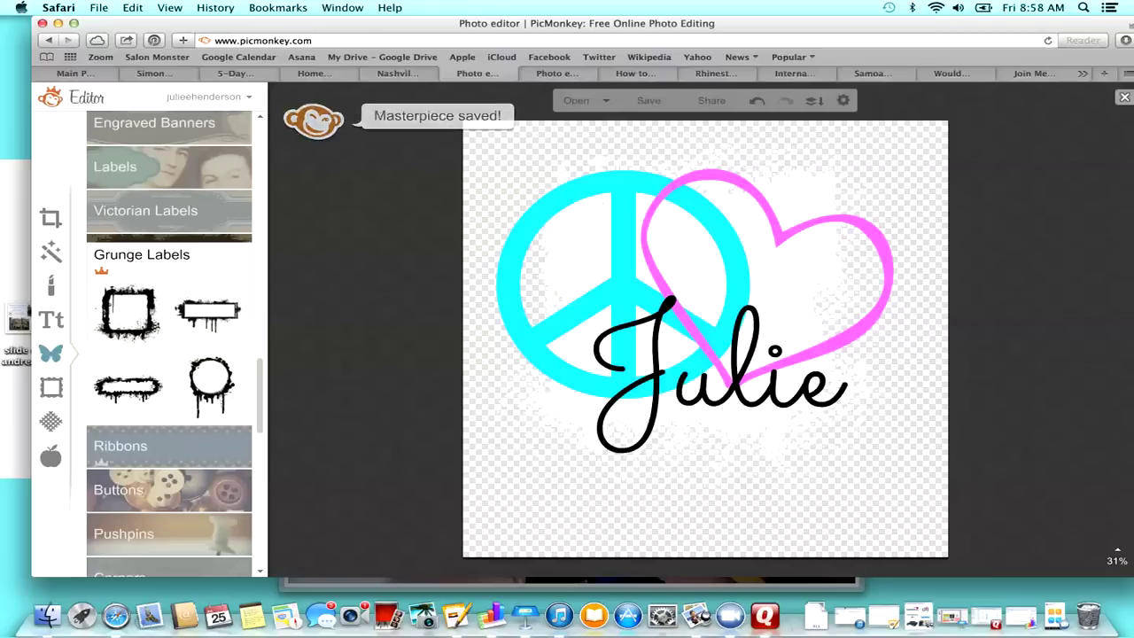
Close the saved design and start a new square design with a black (000000) canvas.
{"action": "left_click", "coordinate": [1125, 98]}
{"action": "mouse_move", "coordinate": [615, 130]}
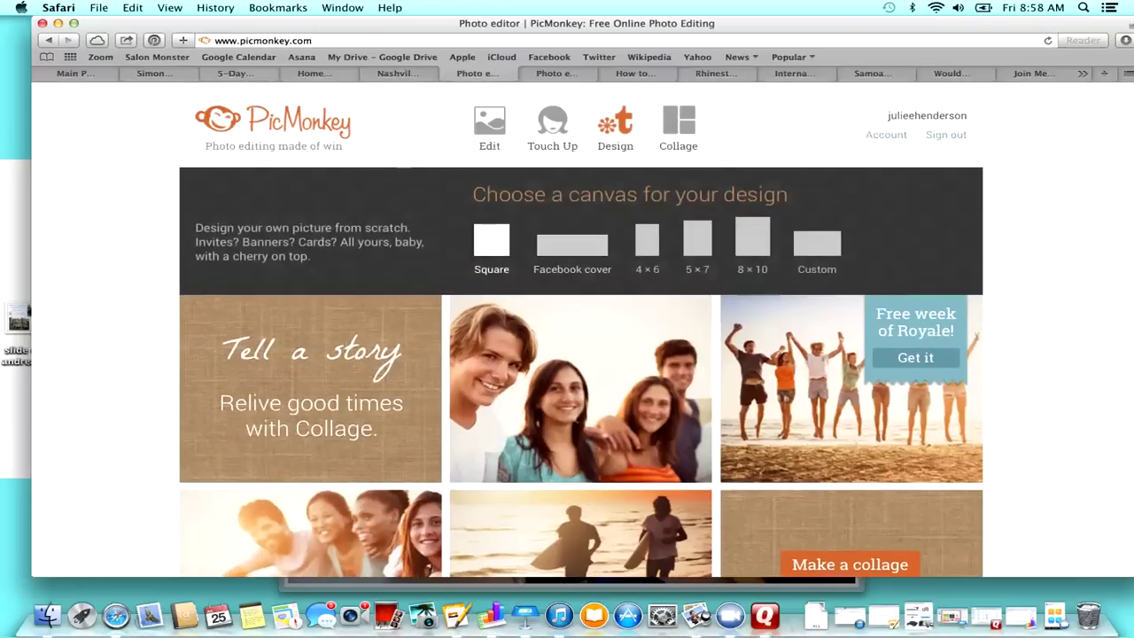
{"action": "left_click", "coordinate": [491, 239]}
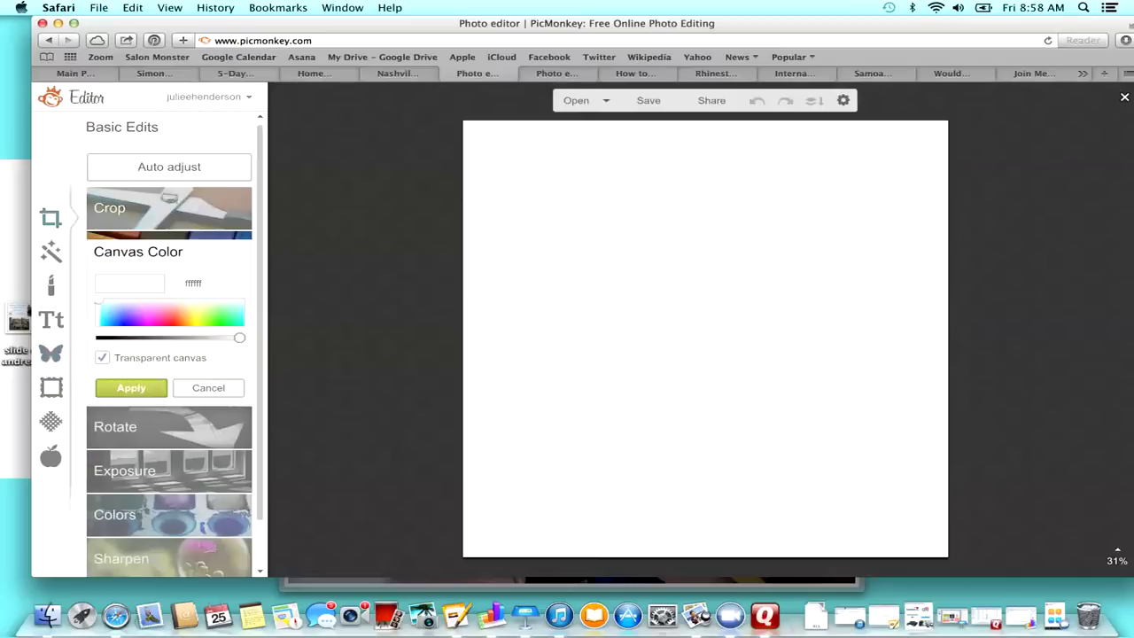
{"action": "left_click", "coordinate": [99, 338]}
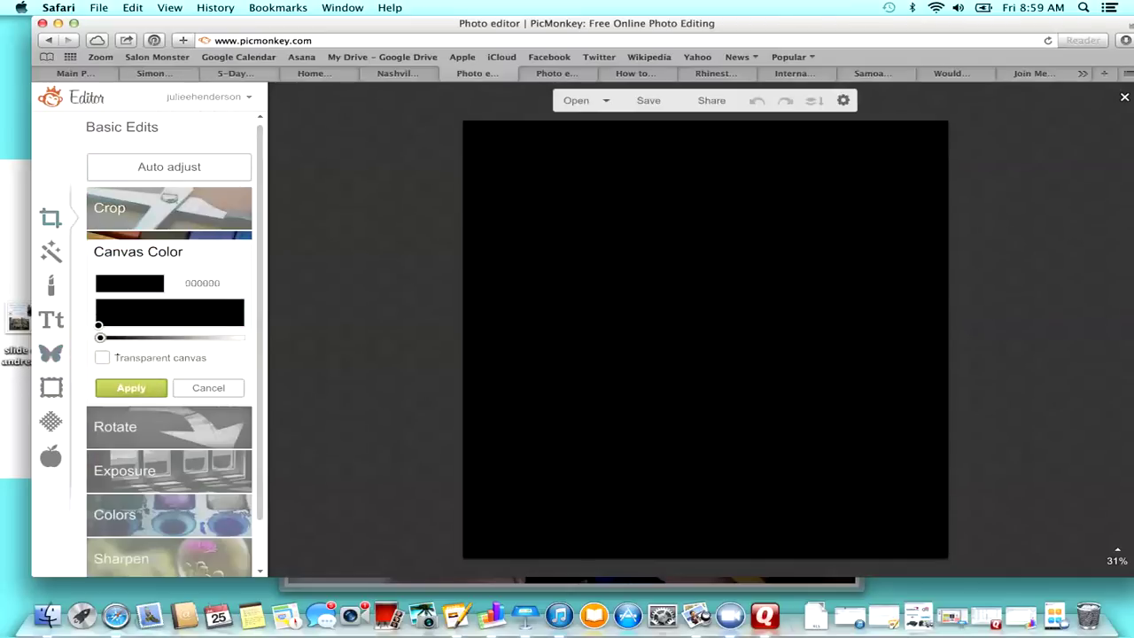
{"action": "left_click", "coordinate": [131, 387]}
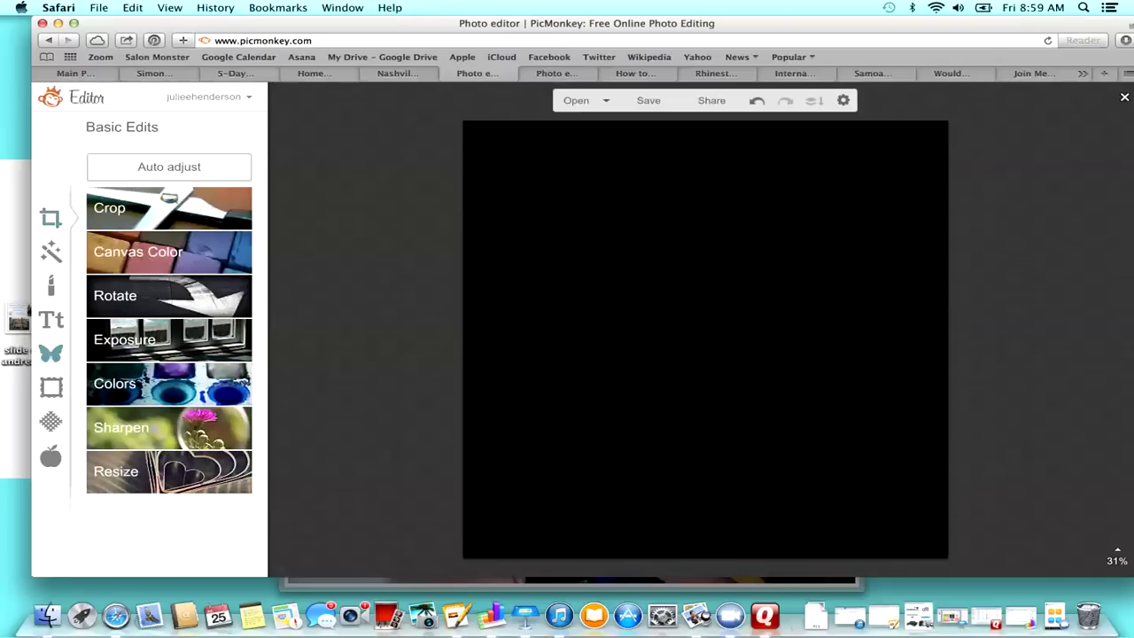
Add logo test.png from the Desktop as an own overlay, enlarge it and place it in the upper middle of the black canvas.
{"action": "left_click", "coordinate": [50, 353]}
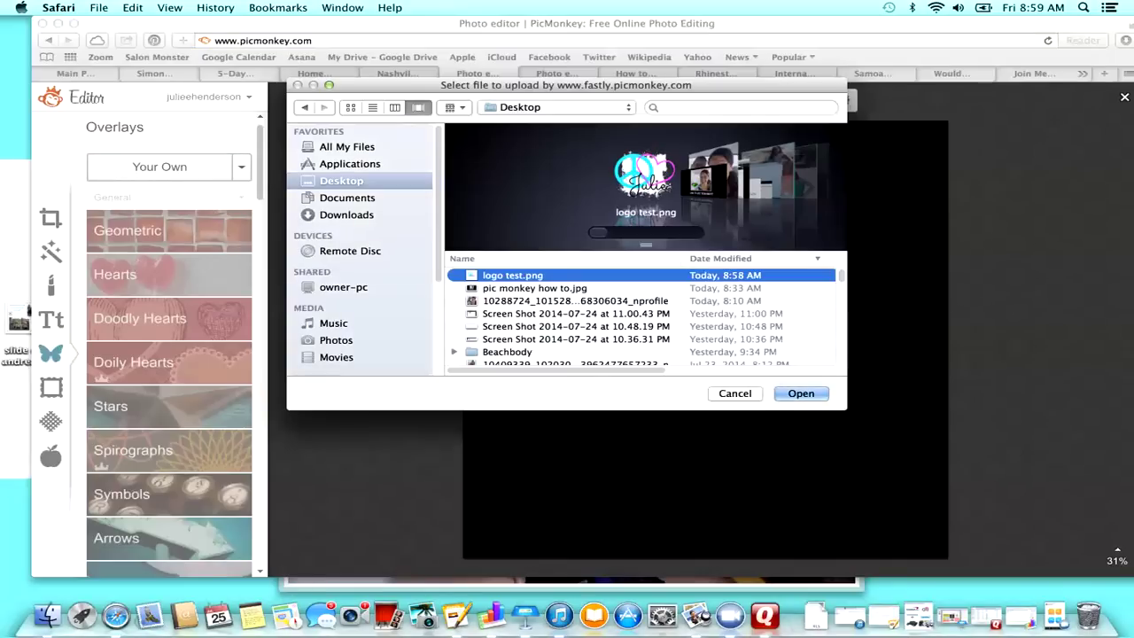
{"action": "left_click", "coordinate": [801, 393]}
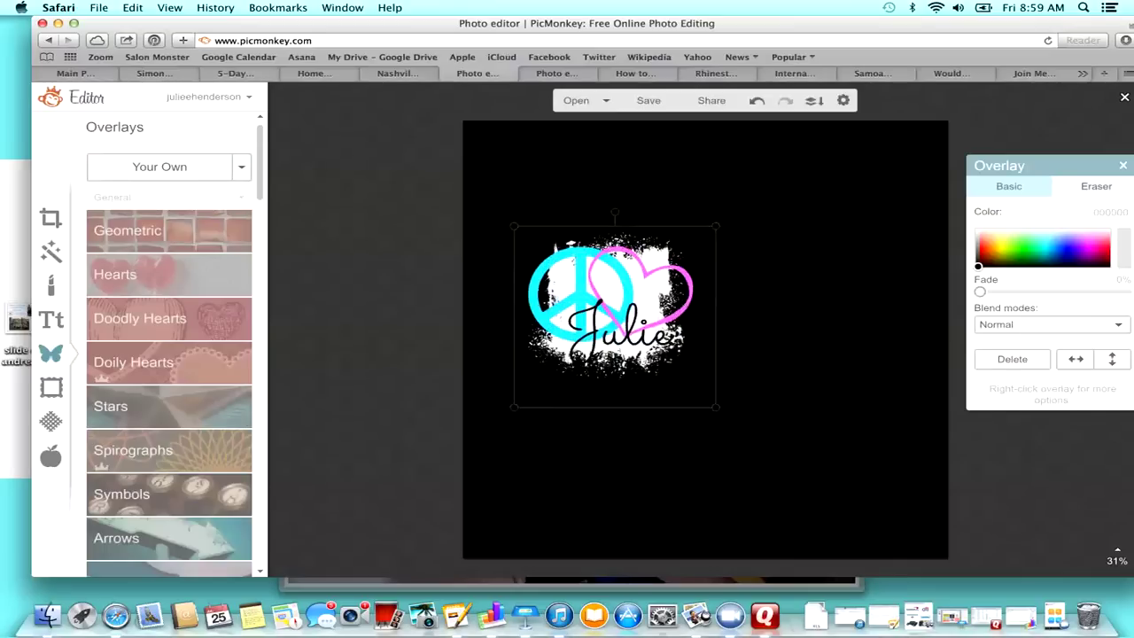
{"action": "left_click_drag", "start_coordinate": [678, 376], "coordinate": [717, 325]}
{"action": "left_click", "coordinate": [917, 381]}
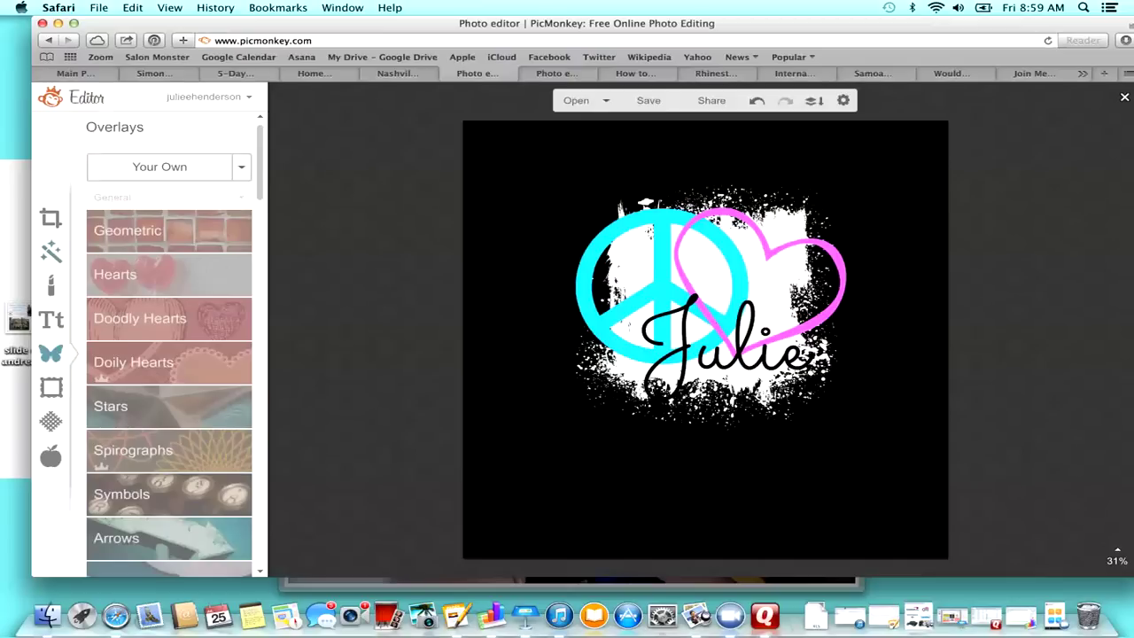
Preview the logo against other canvas colors, including bright green 32ff27, and return to the black canvas.
{"action": "left_click", "coordinate": [50, 218]}
{"action": "left_click", "coordinate": [168, 251]}
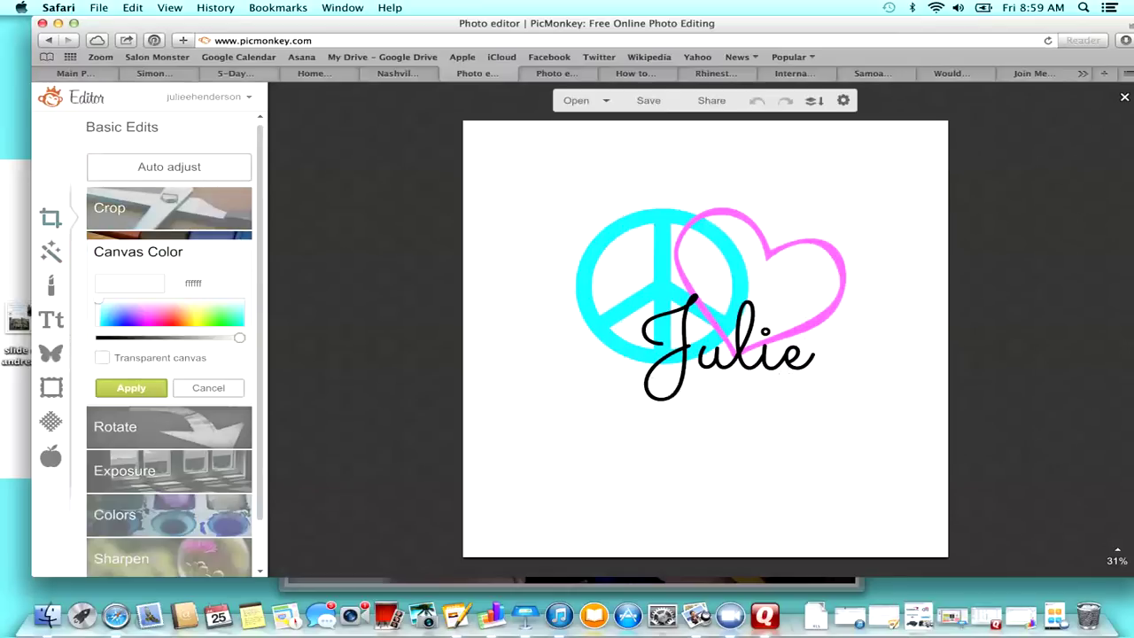
{"action": "left_click", "coordinate": [120, 317]}
{"action": "left_click_drag", "start_coordinate": [120, 317], "coordinate": [228, 321]}
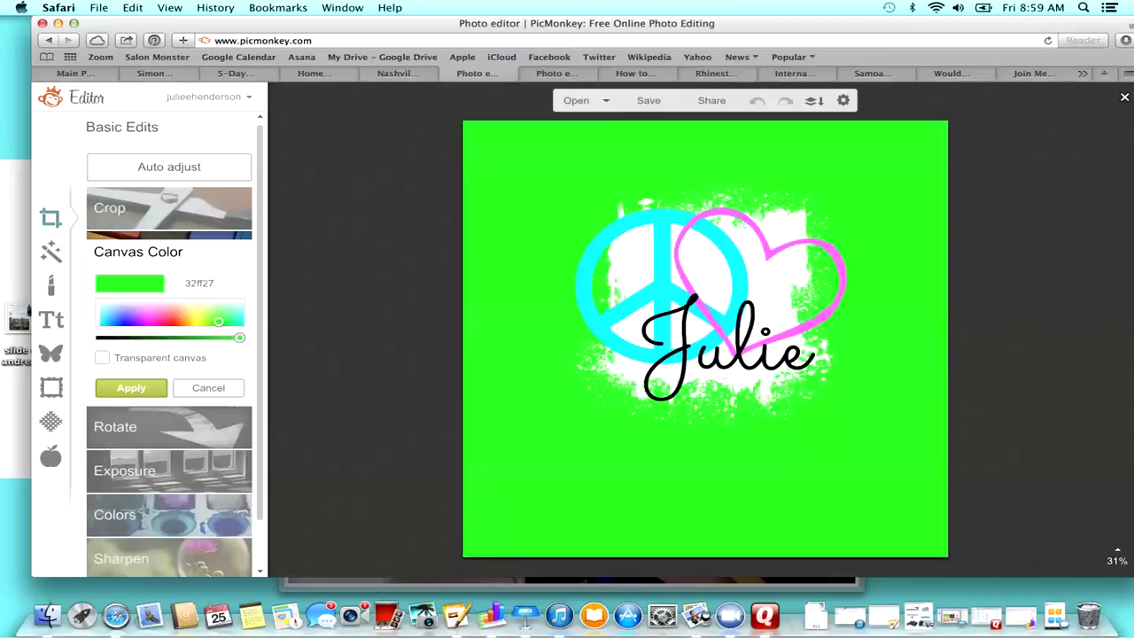
{"action": "left_click", "coordinate": [131, 387]}
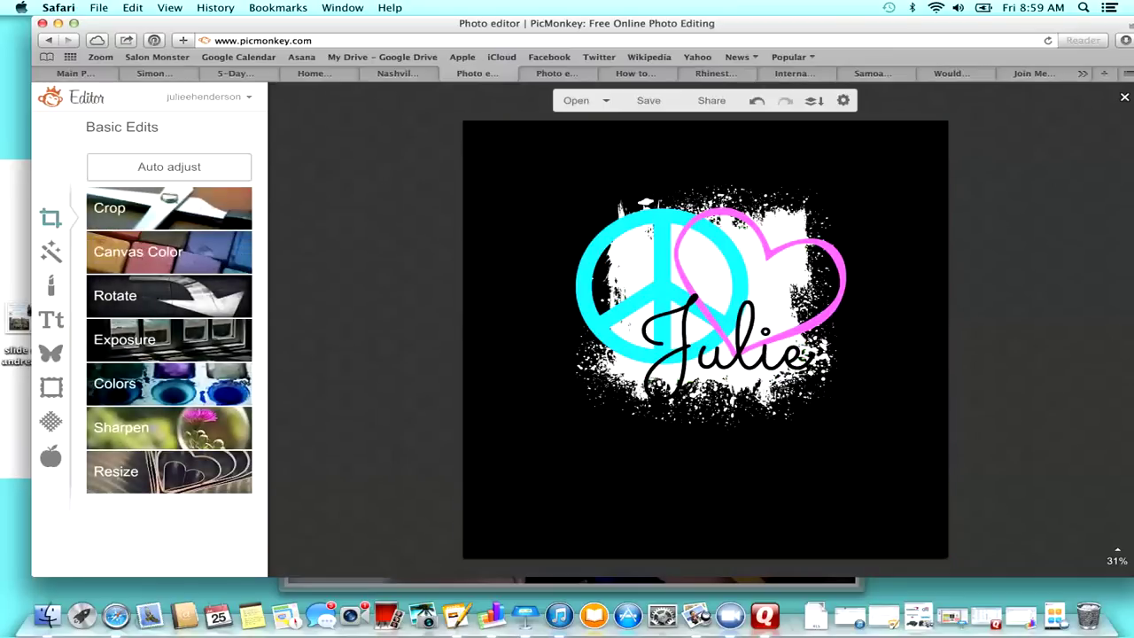
Add a red burst from the Fireworks overlays above and to the left of the peace sign.
{"action": "left_click", "coordinate": [51, 352]}
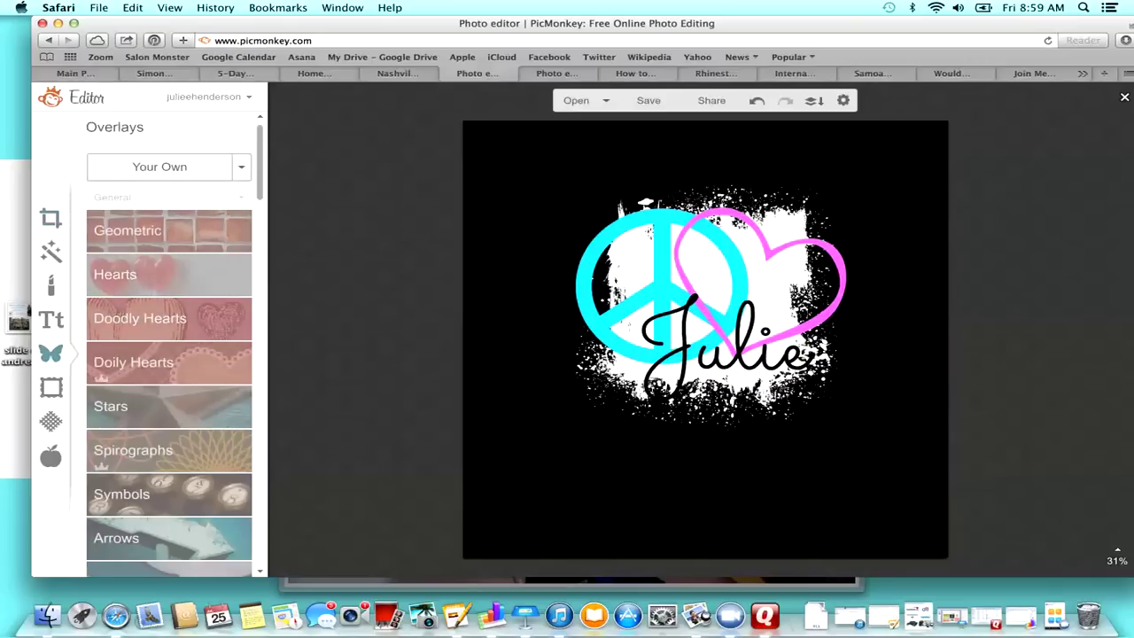
{"action": "left_click_drag", "start_coordinate": [260, 176], "coordinate": [260, 181]}
{"action": "scroll", "coordinate": [48, 329], "scroll_direction": "down", "scroll_amount": 6}
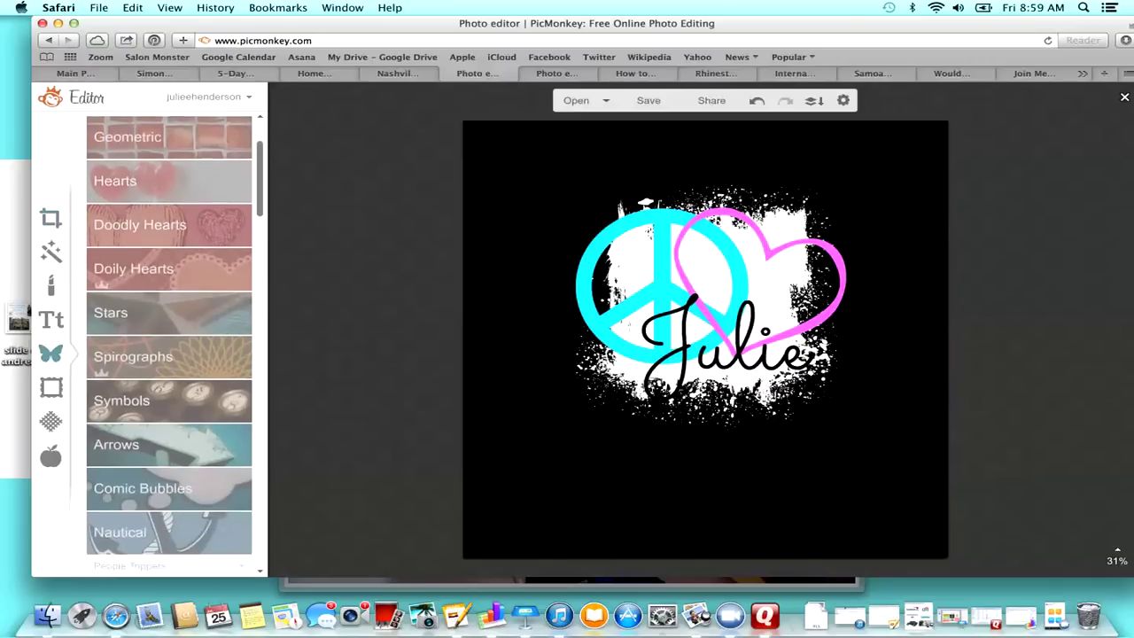
{"action": "scroll", "coordinate": [48, 330], "scroll_direction": "down", "scroll_amount": 10}
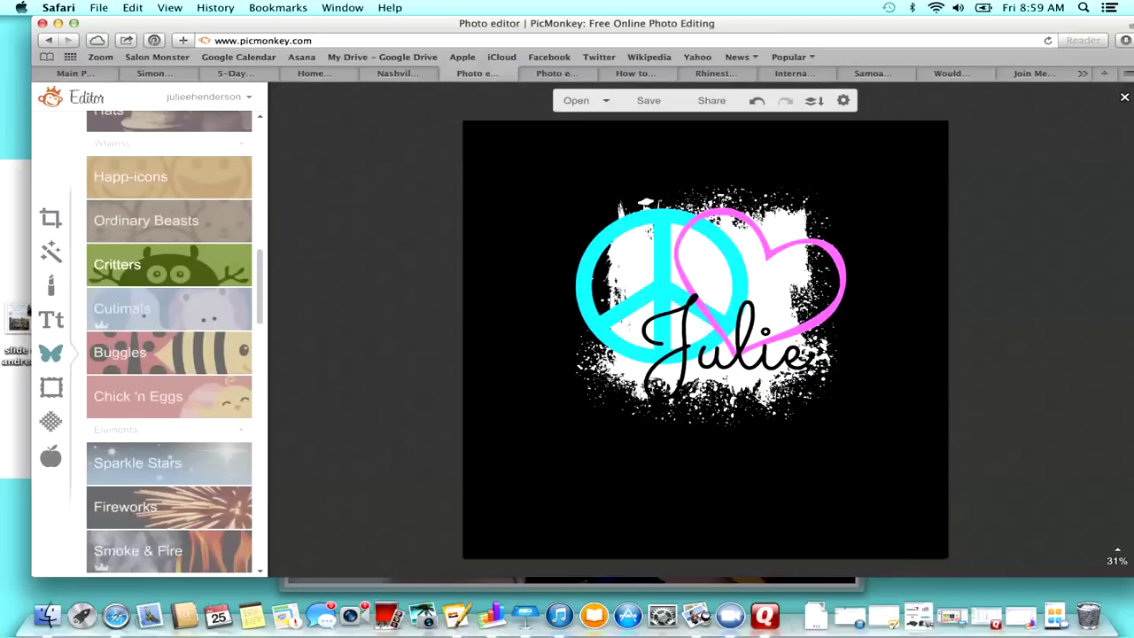
{"action": "left_click", "coordinate": [168, 265]}
{"action": "scroll", "coordinate": [48, 330], "scroll_direction": "down", "scroll_amount": 8}
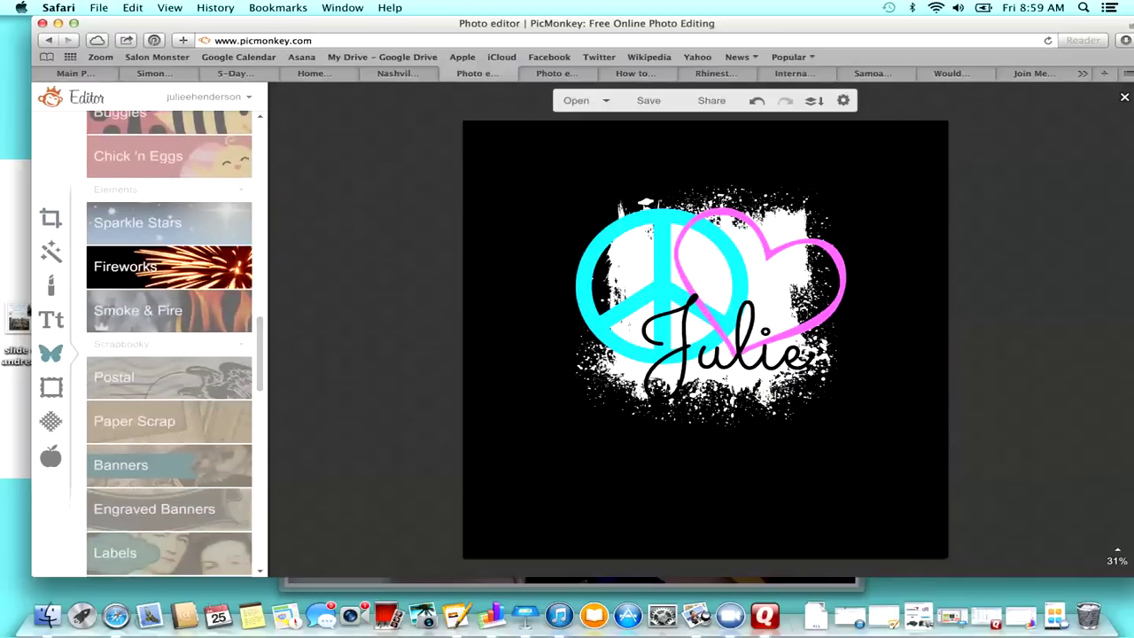
{"action": "left_click", "coordinate": [168, 270]}
{"action": "left_click", "coordinate": [189, 245]}
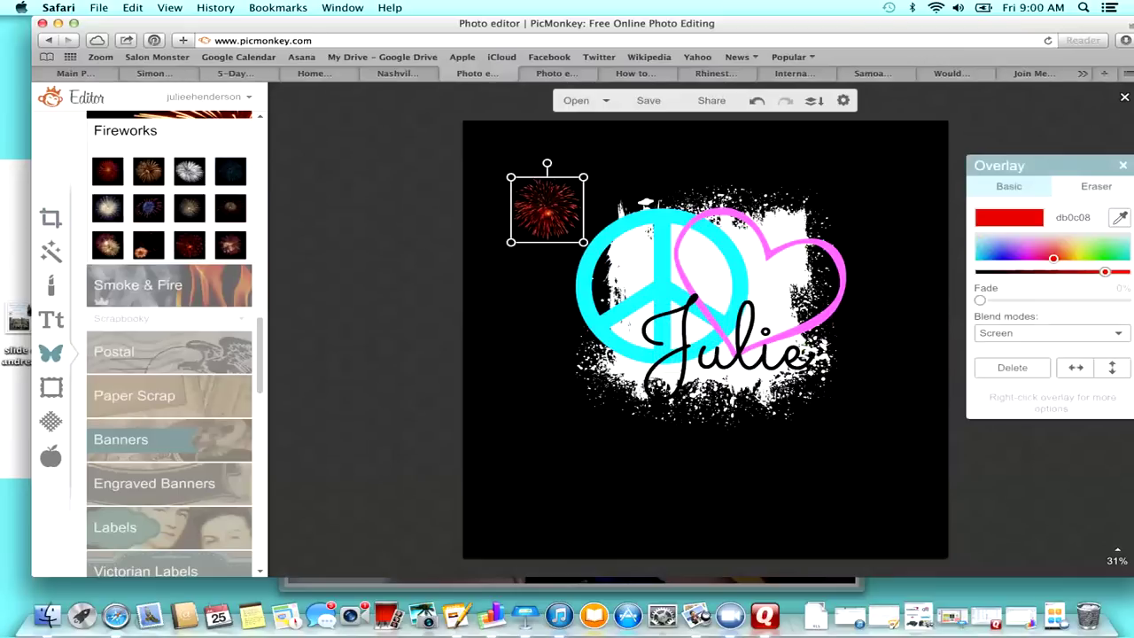
{"action": "key", "text": "Escape"}
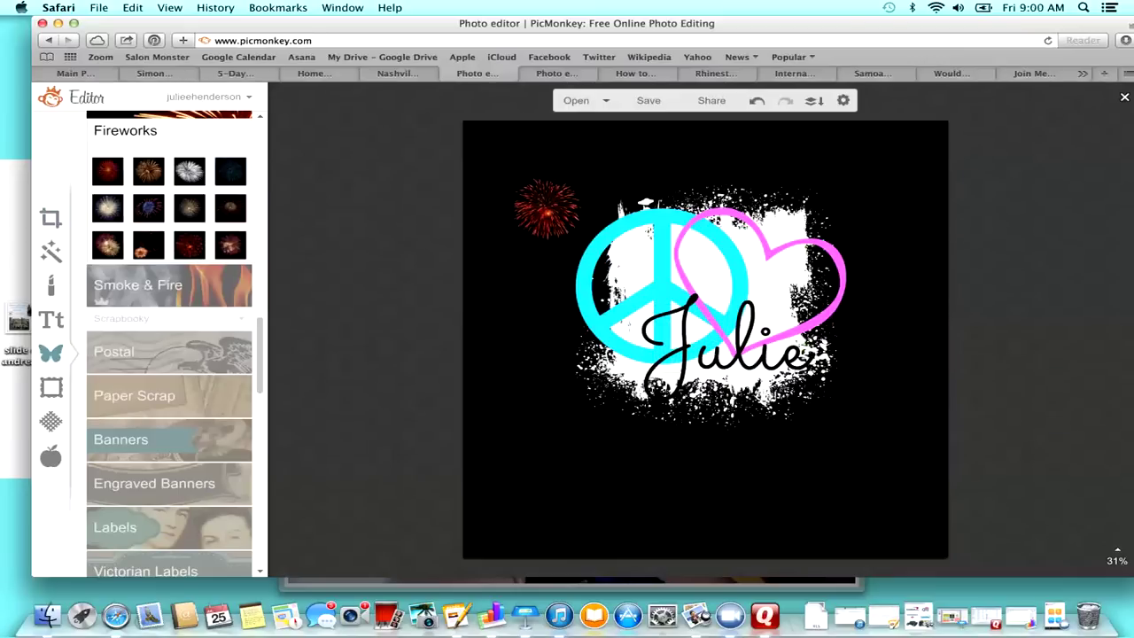